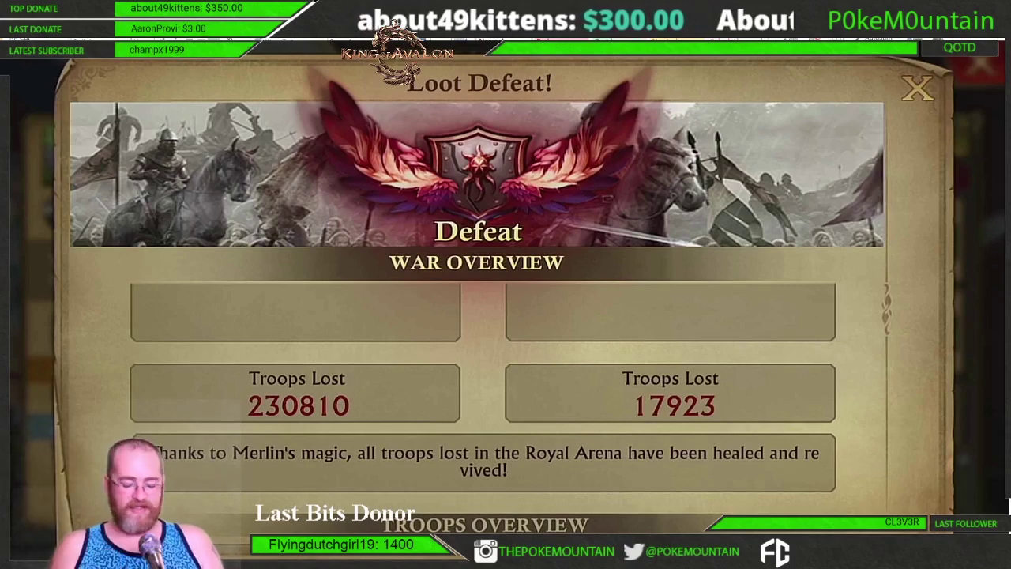
Step: Loot the first Royal Arena target again, check the troops lost on both sides in the battle report, and return to the city
left_click(917, 88)
left_click(896, 239)
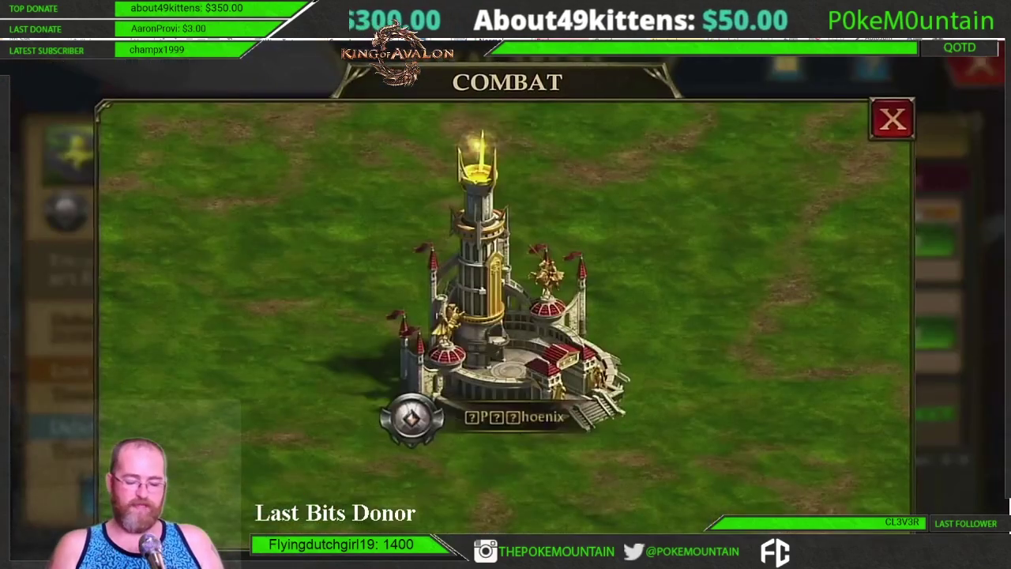
scroll(483, 407, "down", 3)
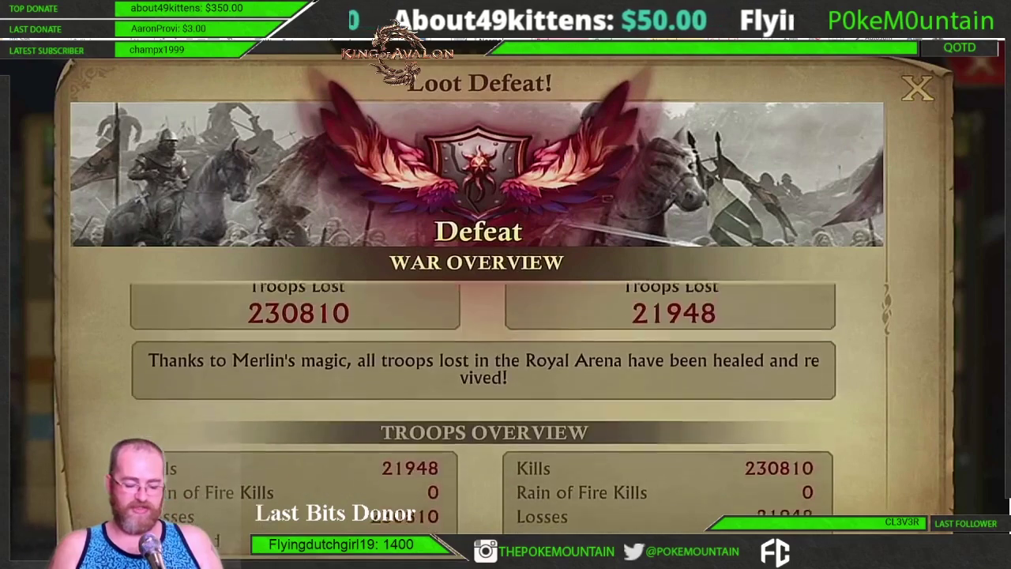
scroll(484, 408, "up", 1)
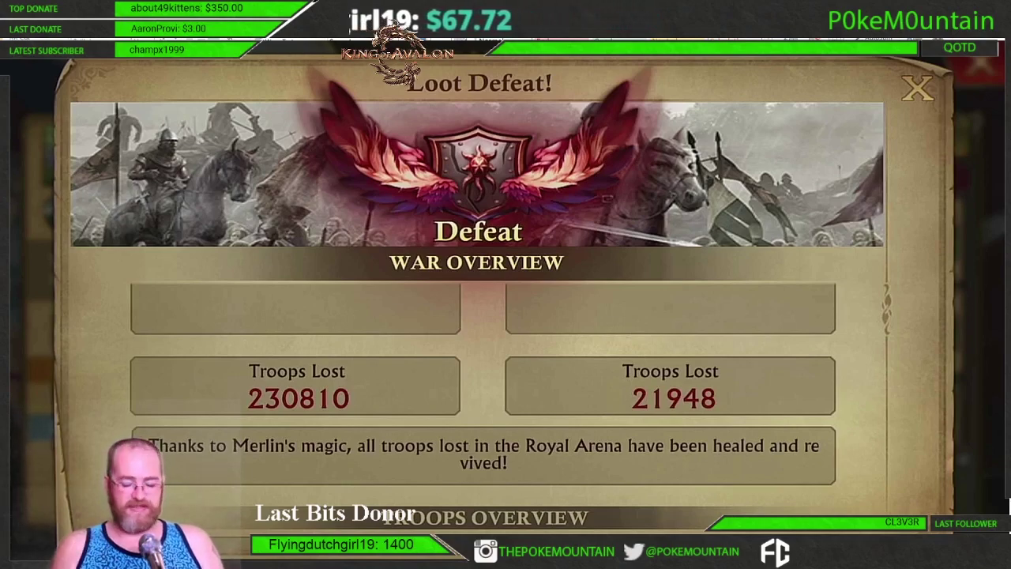
key("Escape")
key("Escape")
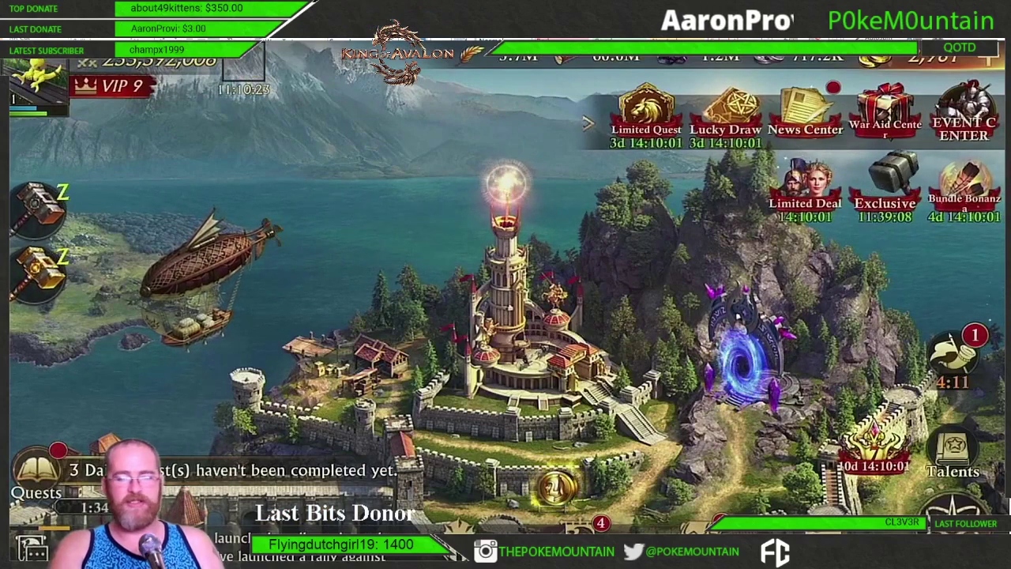
Step: Switch to the Excel workbook and set the March Capacity in the PVP calculator to 230000
key("alt+Tab")
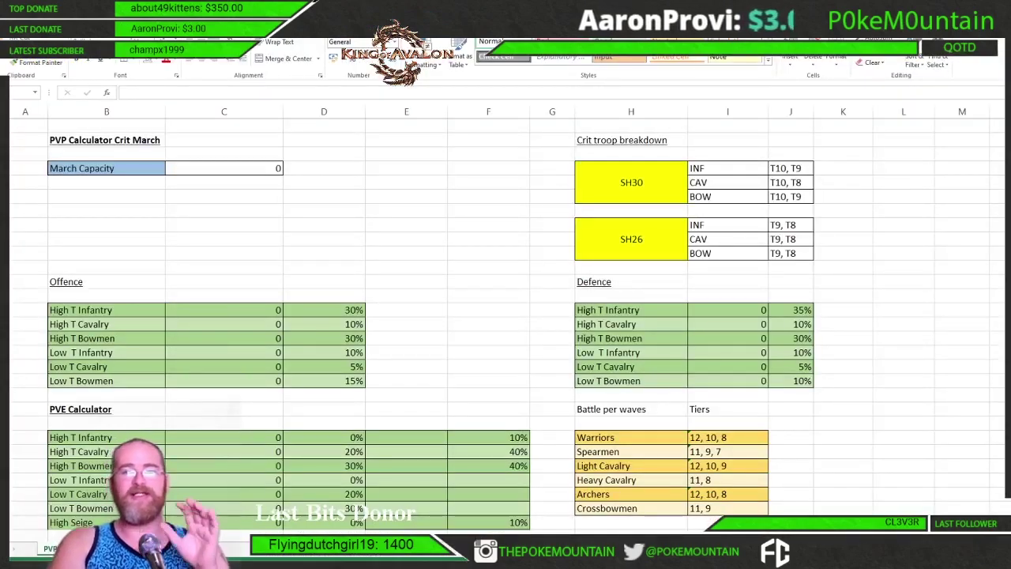
left_click(266, 168)
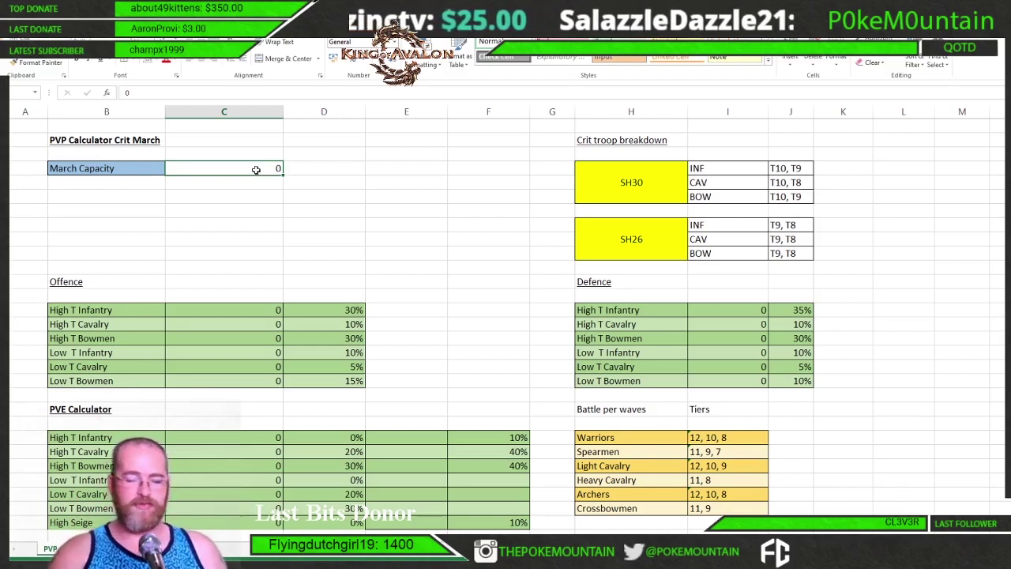
type("231")
key("BackSpace")
type("0000")
key("Return")
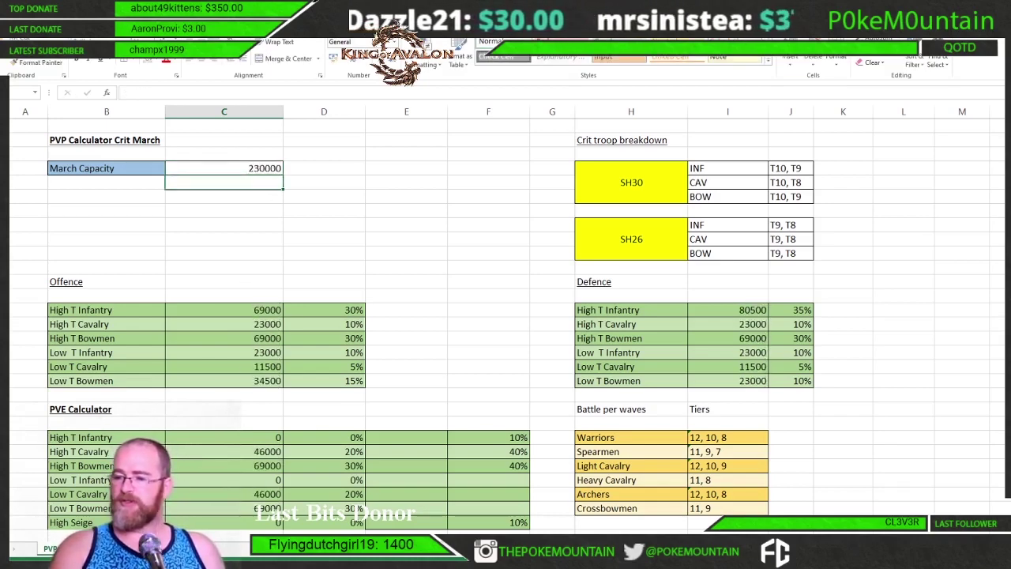
Step: Compare Fighter 1's troop types and numbers on the STAT TEST sheet with the Offence table of the PVP calculator
key("ctrl+Page_Down")
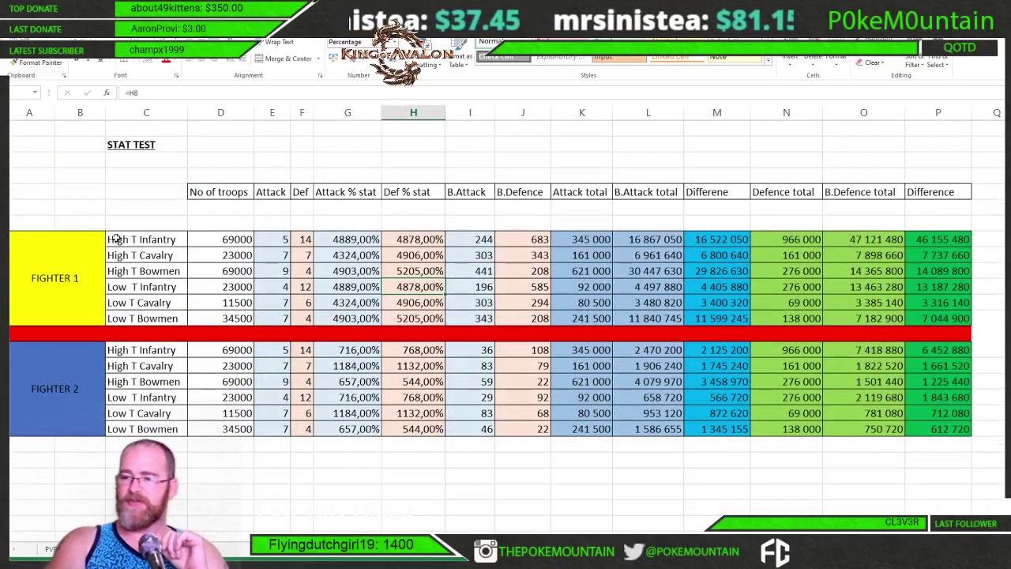
left_click_drag(124, 237, 158, 314)
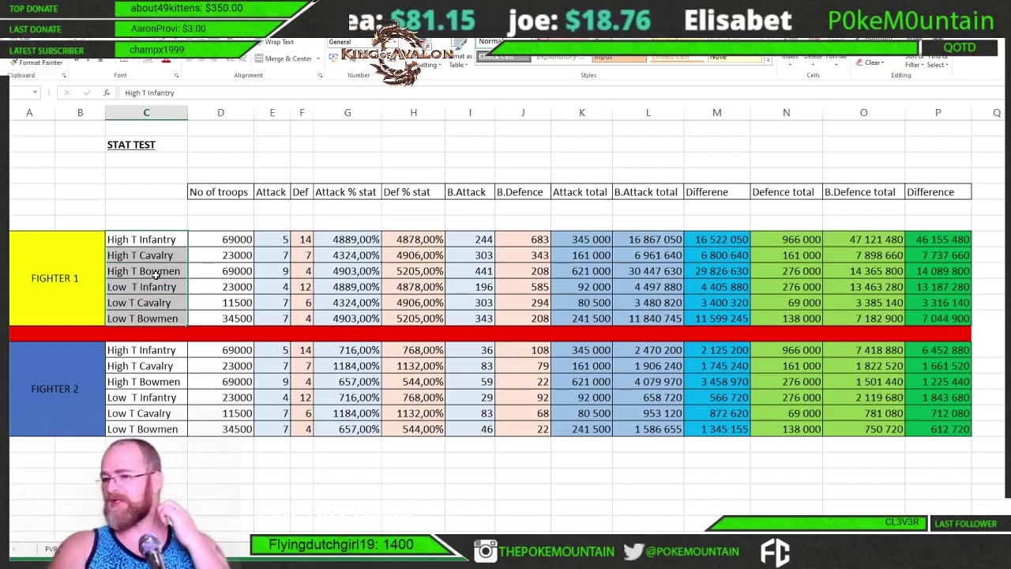
left_click_drag(224, 240, 233, 314)
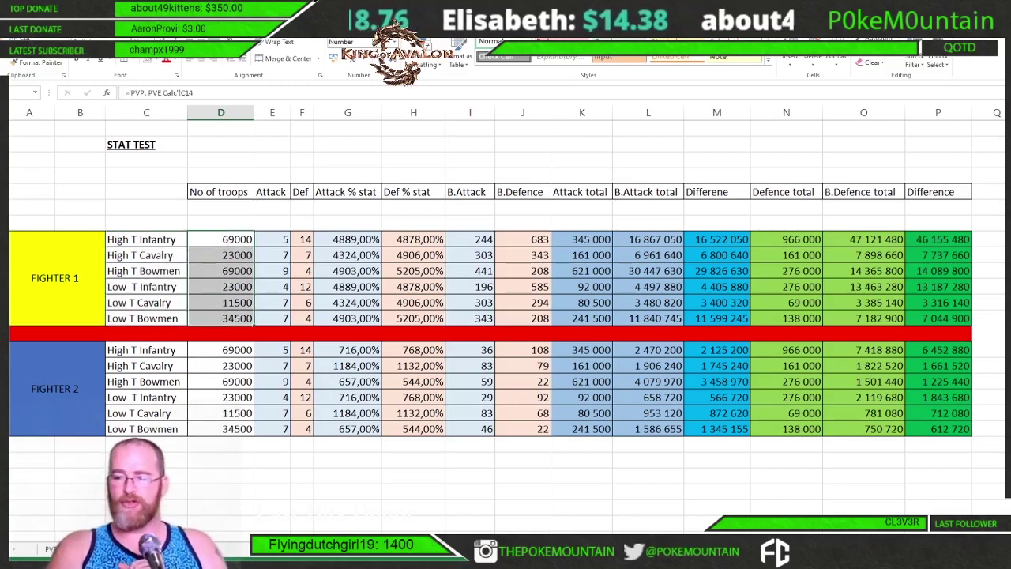
key("ctrl+Page_Up")
left_click_drag(122, 278, 391, 384)
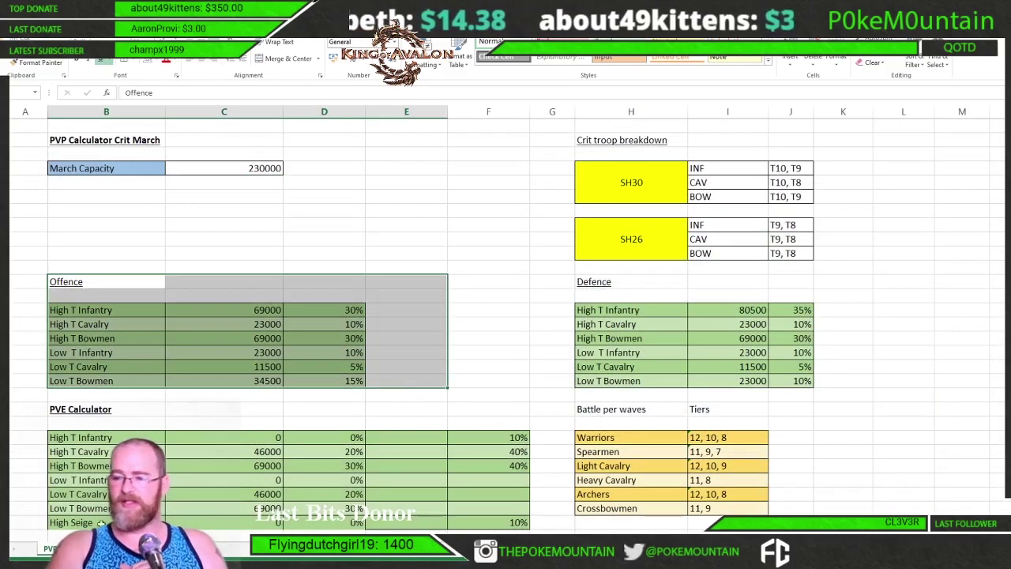
key("ctrl+Page_Down")
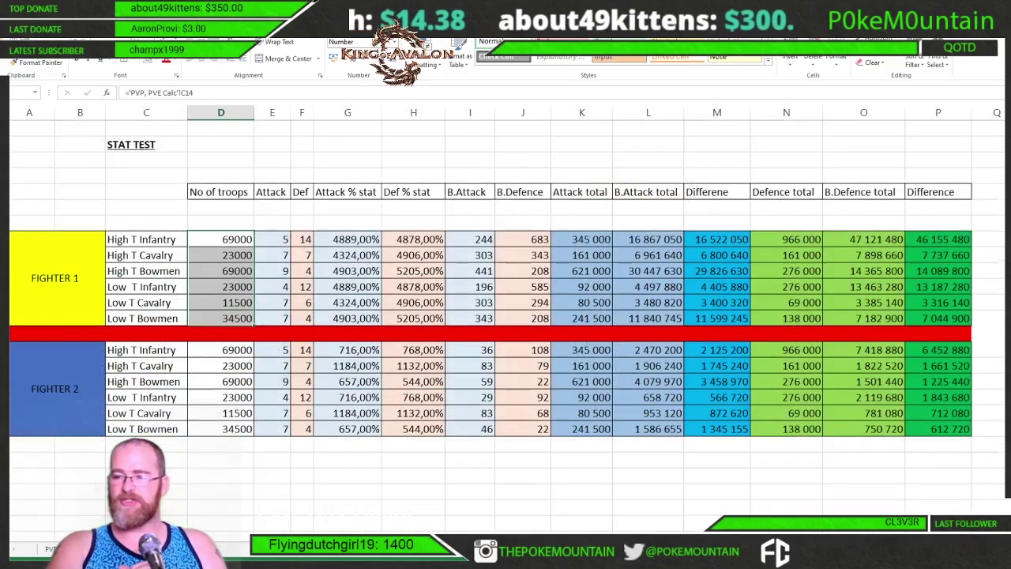
left_click(218, 242)
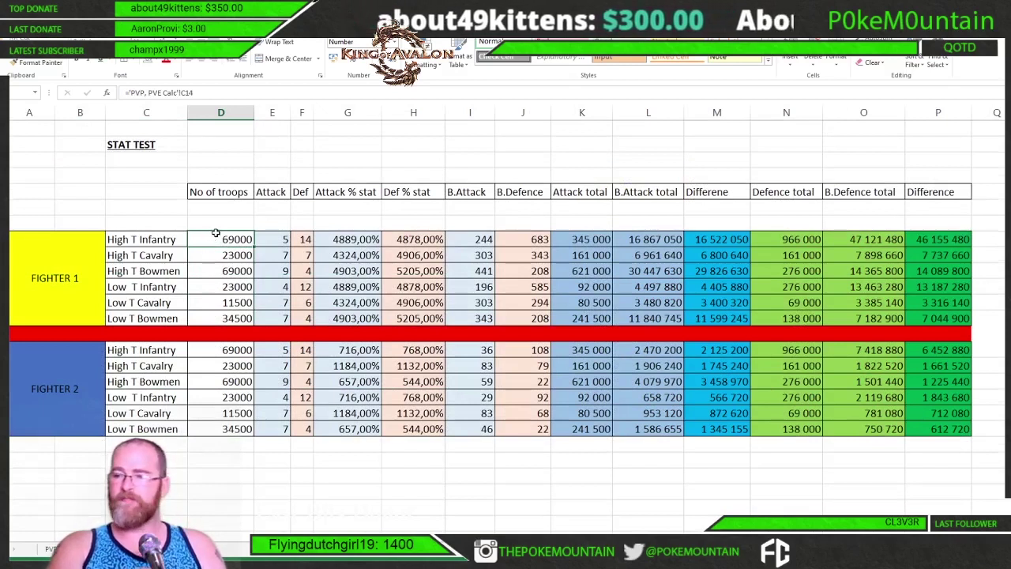
Step: Review Fighter 1's base Attack and Def values, and check the tier VIII infantry's troop details in the King of Avalon barracks
left_click_drag(269, 239, 301, 272)
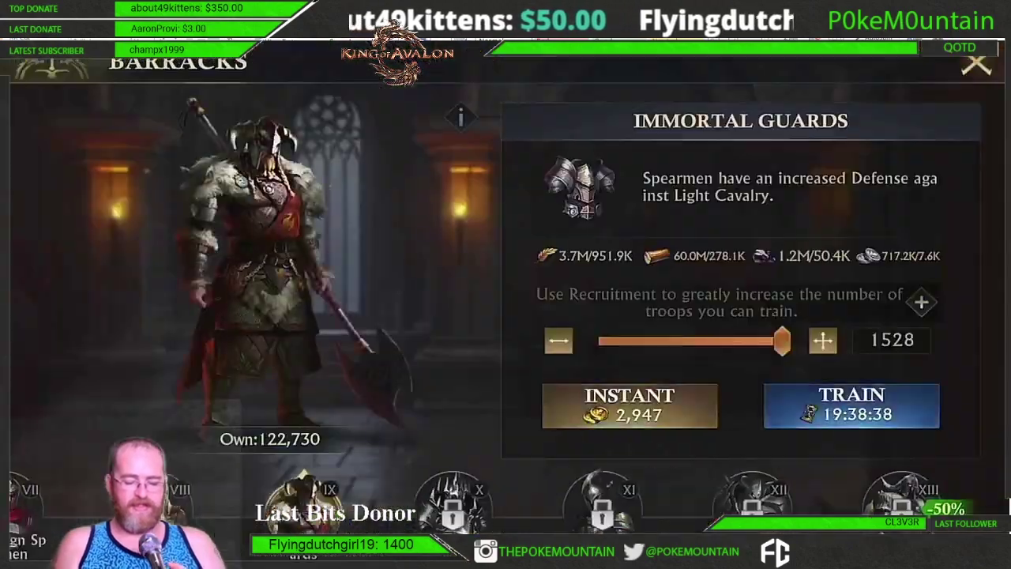
left_click(30, 501)
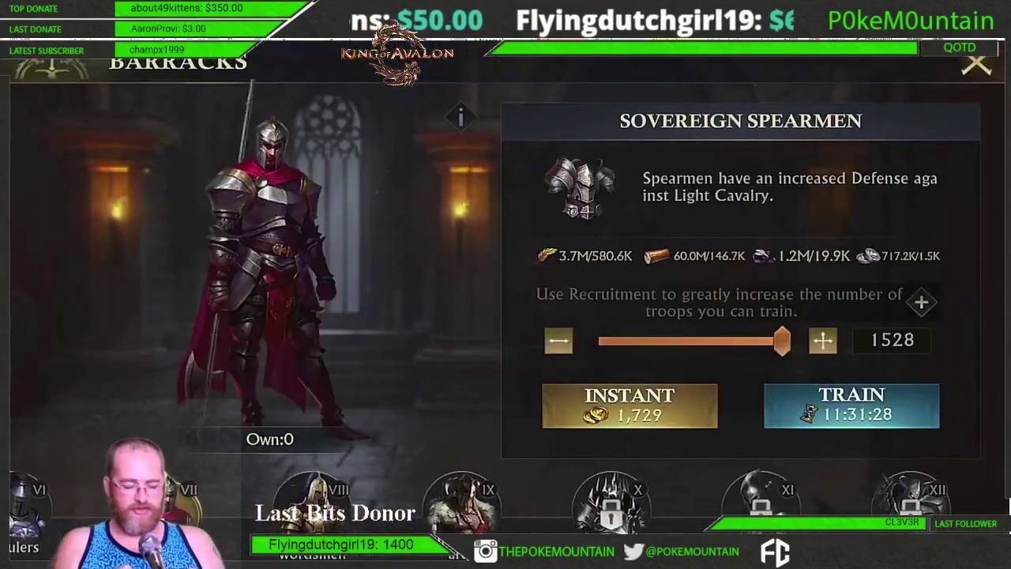
left_click(399, 502)
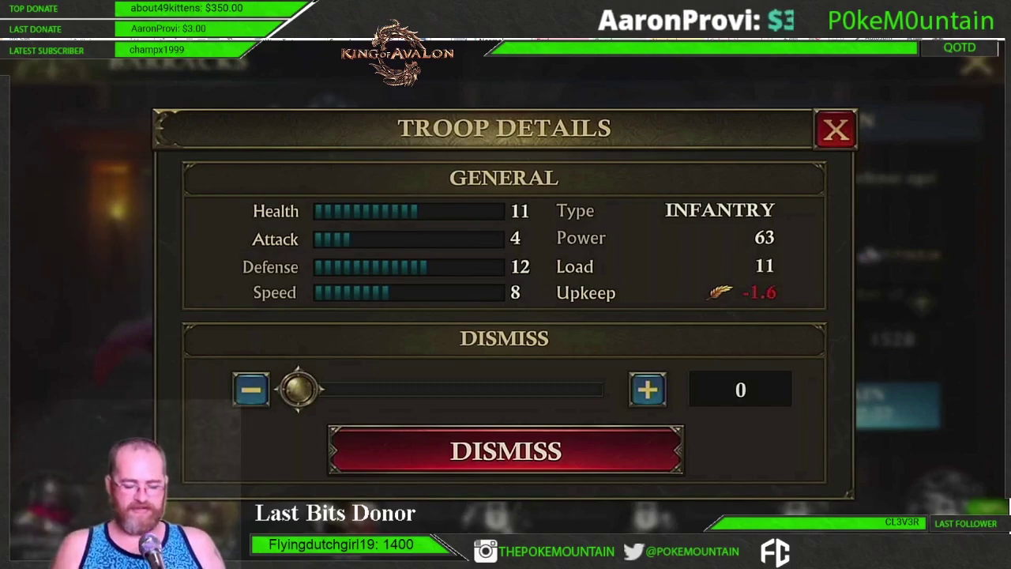
key("Escape")
key("Escape")
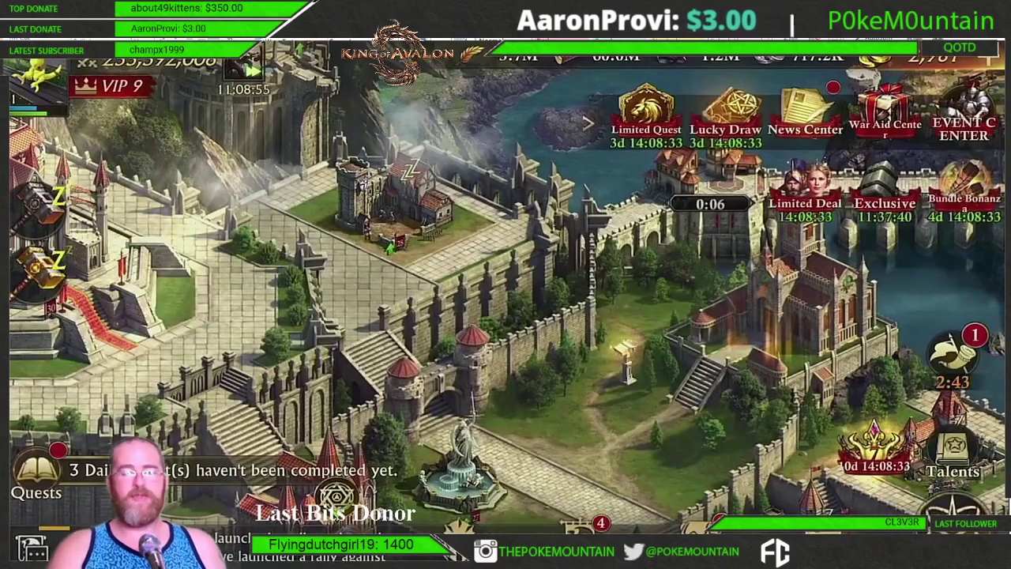
Step: Return to the STAT TEST sheet in Excel and examine Fighter 1's Attack % and Def % stats for the high-tier troops
key("alt+Tab")
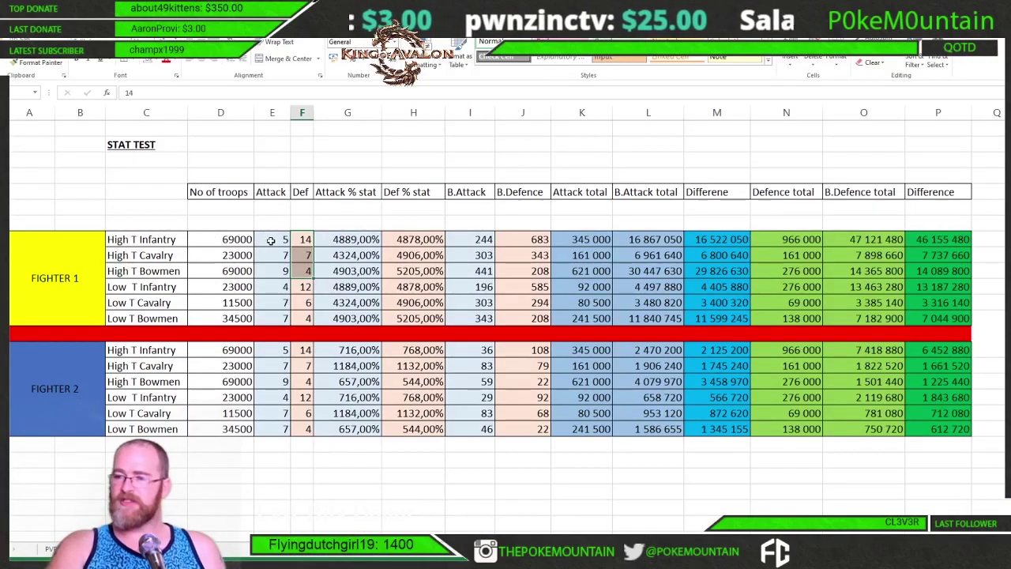
left_click_drag(338, 240, 342, 267)
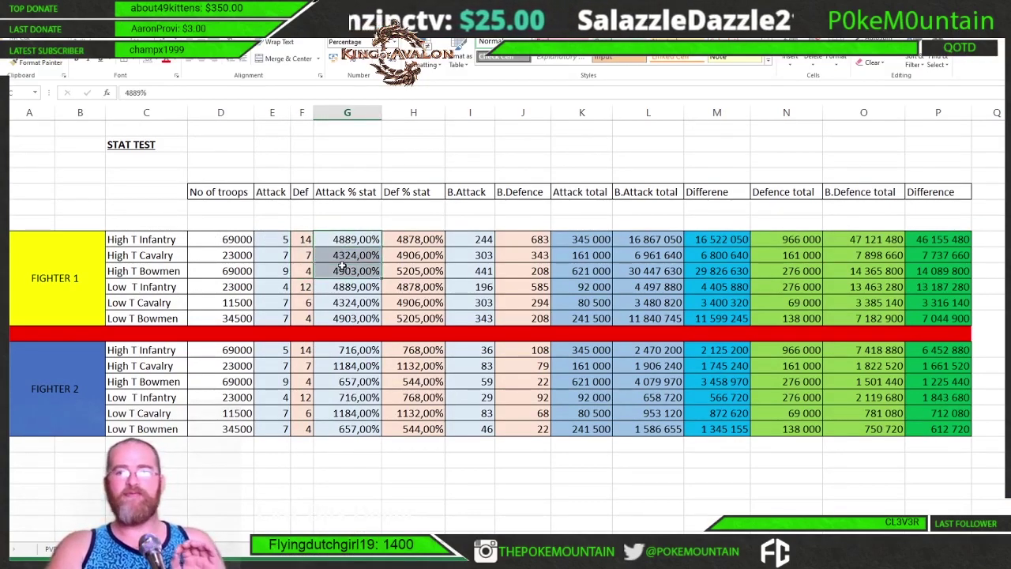
left_click_drag(342, 267, 392, 270)
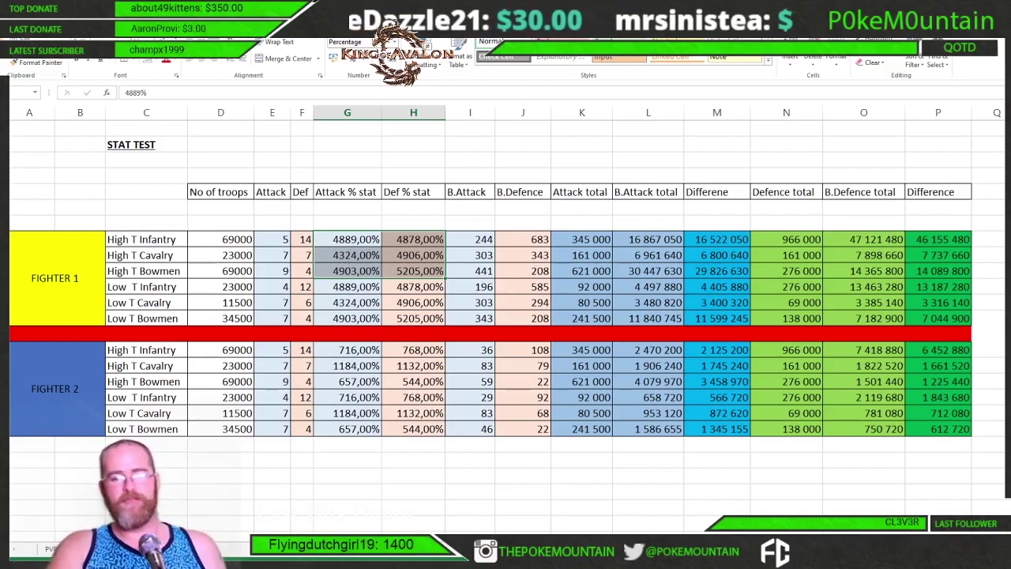
Step: Switch to King of Avalon and send the prepared march of 230,810 troops against the first Royal Arena loot target
key("alt+Tab")
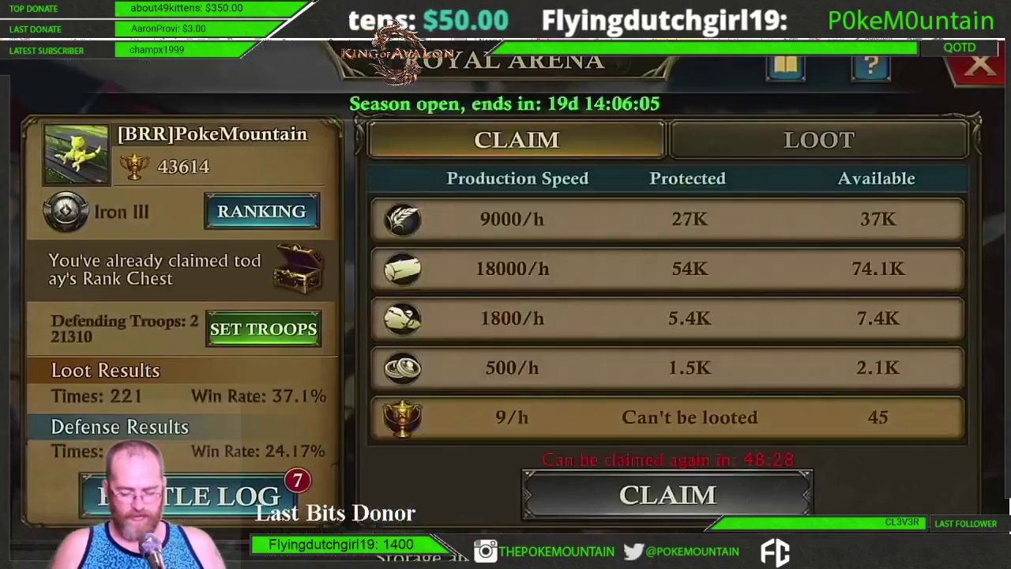
left_click(819, 140)
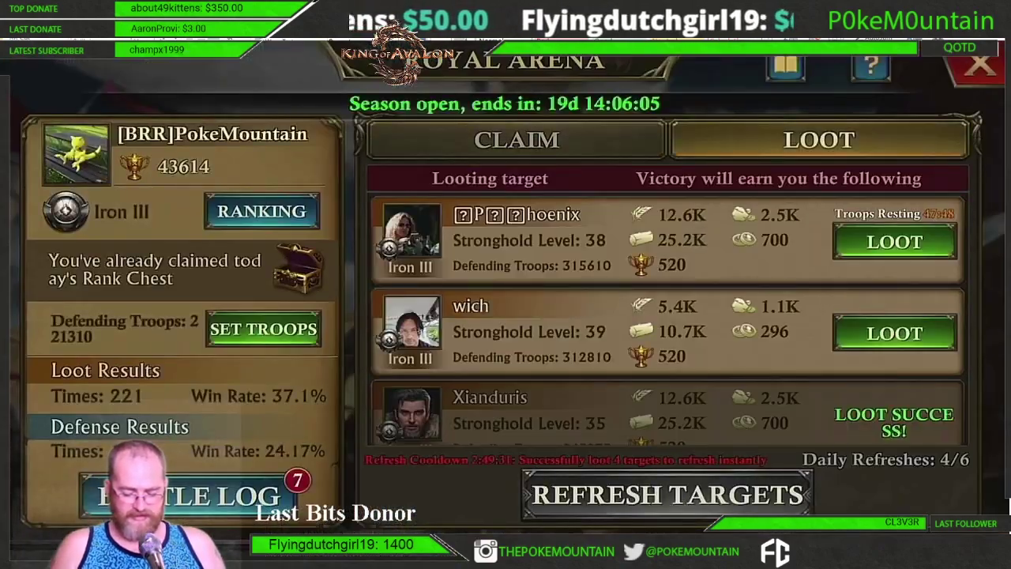
left_click(894, 333)
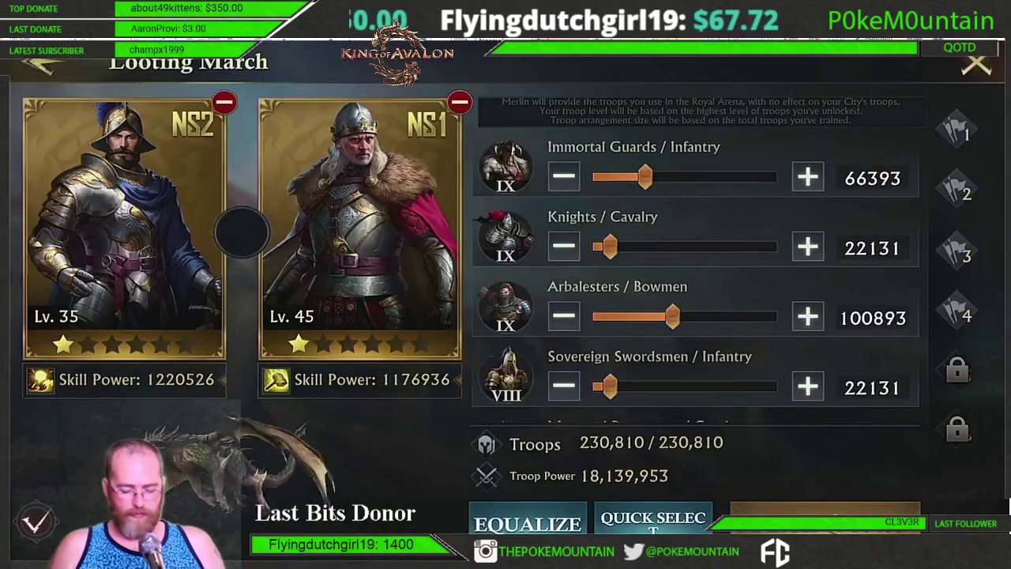
left_click(826, 515)
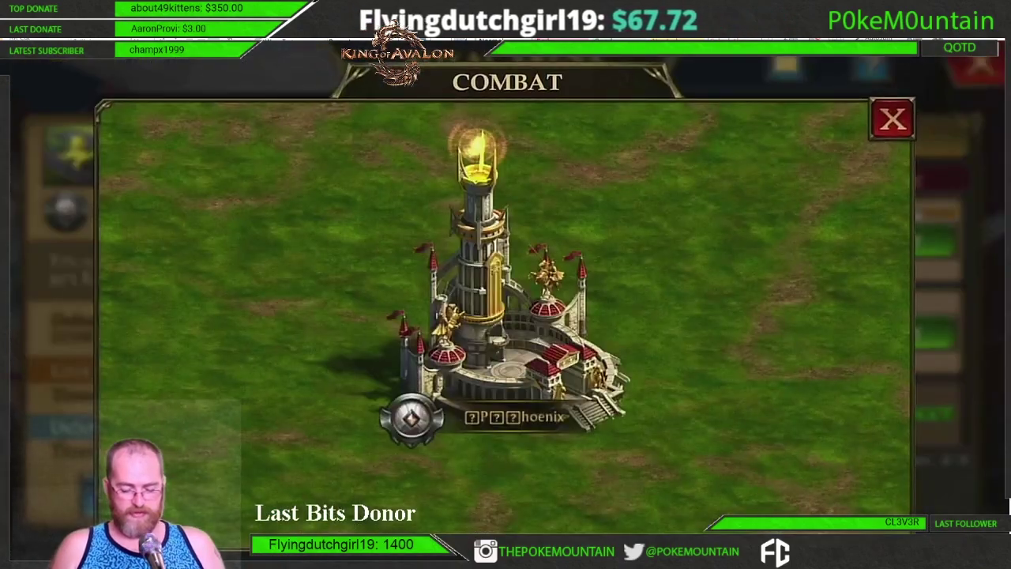
Step: Examine the attack, defense, health and damage percentages of both sides in the loot report's war overview
scroll(477, 407, "down", 10)
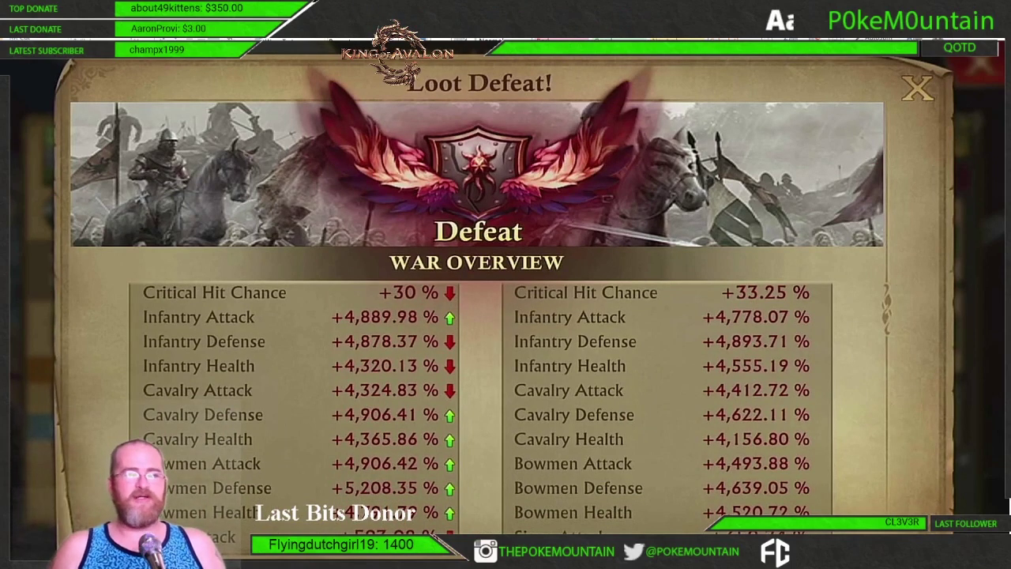
scroll(478, 406, "down", 3)
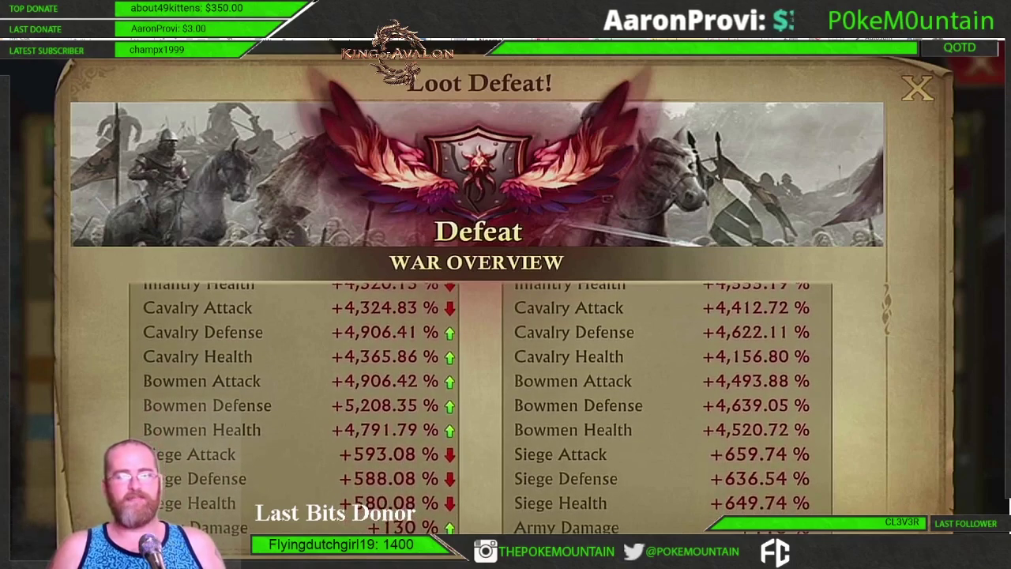
scroll(478, 407, "down", 4)
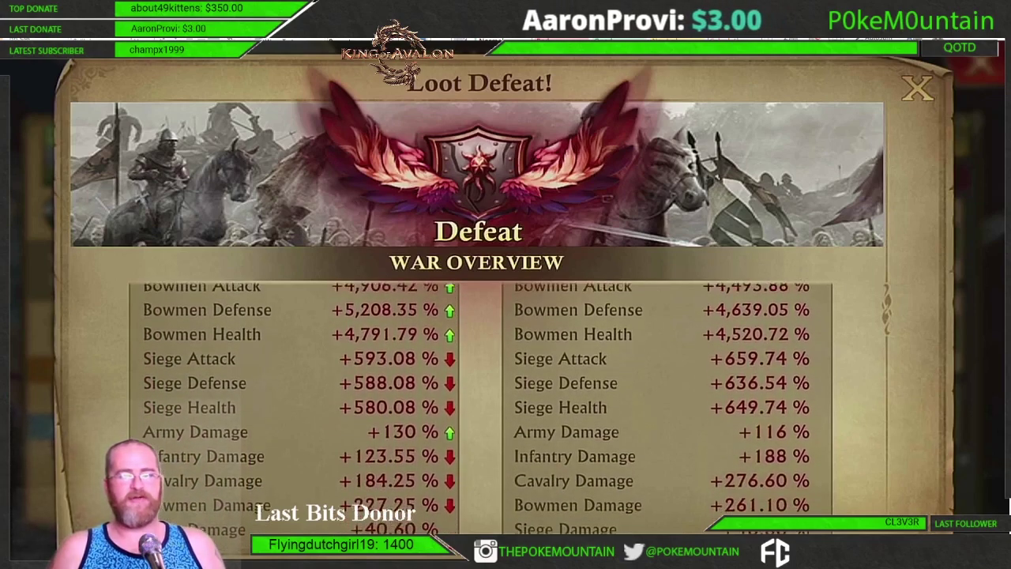
scroll(478, 407, "down", 1)
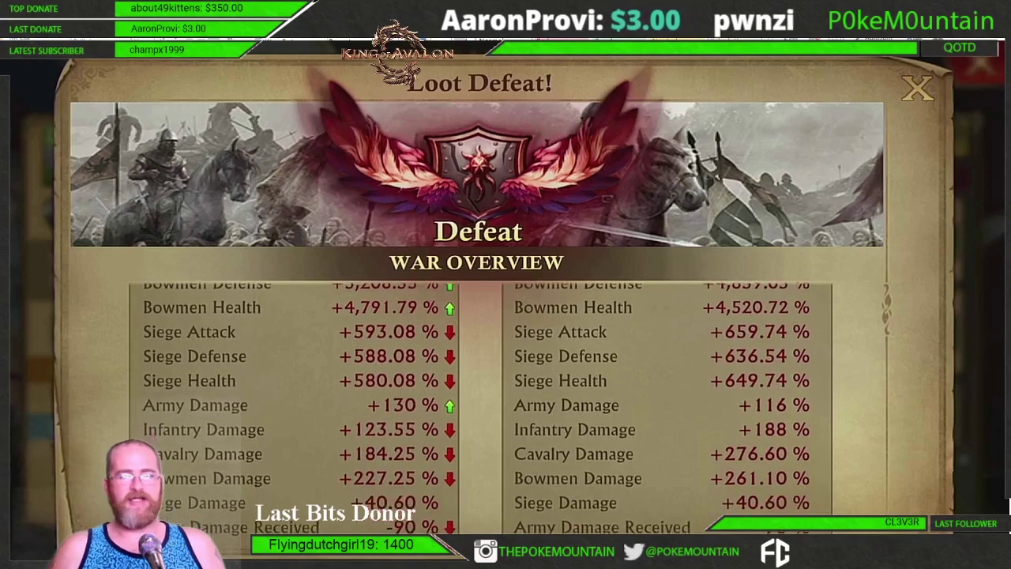
scroll(478, 406, "up", 7)
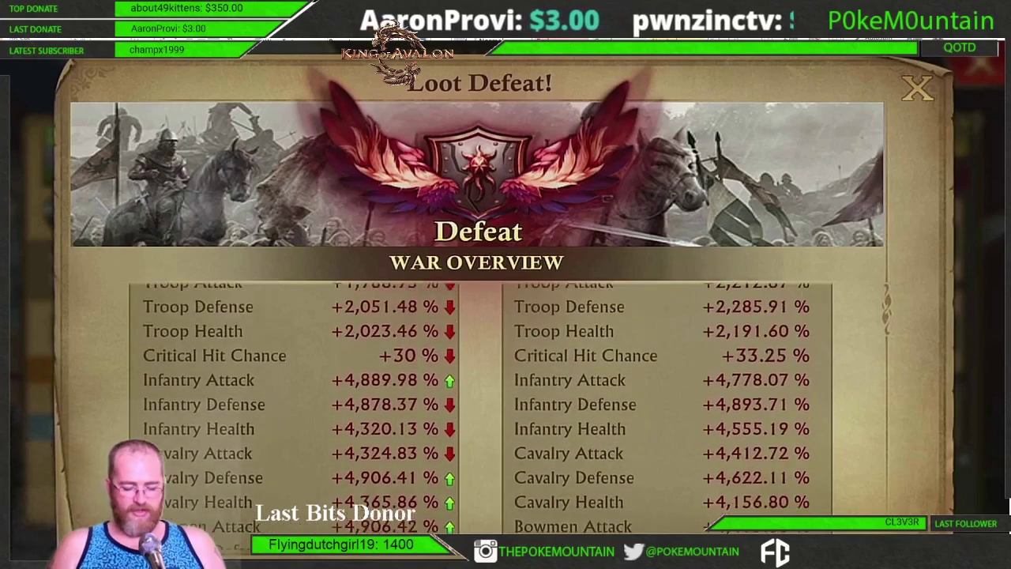
scroll(478, 407, "down", 1)
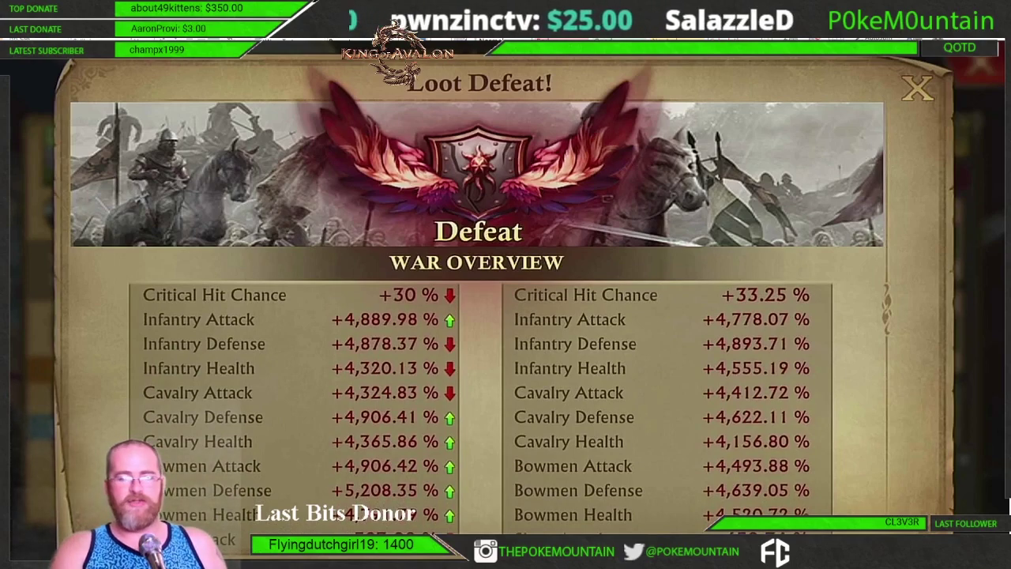
Step: Switch back to Excel and review Fighter 1's percentage stats, the full High T Infantry row and its base attack value
key("alt+Tab")
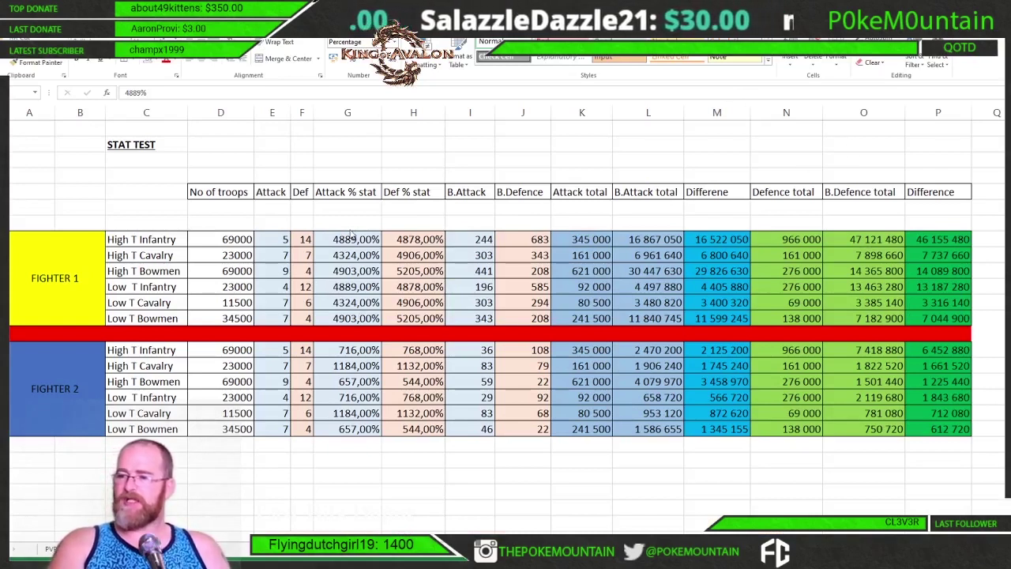
left_click_drag(348, 239, 405, 272)
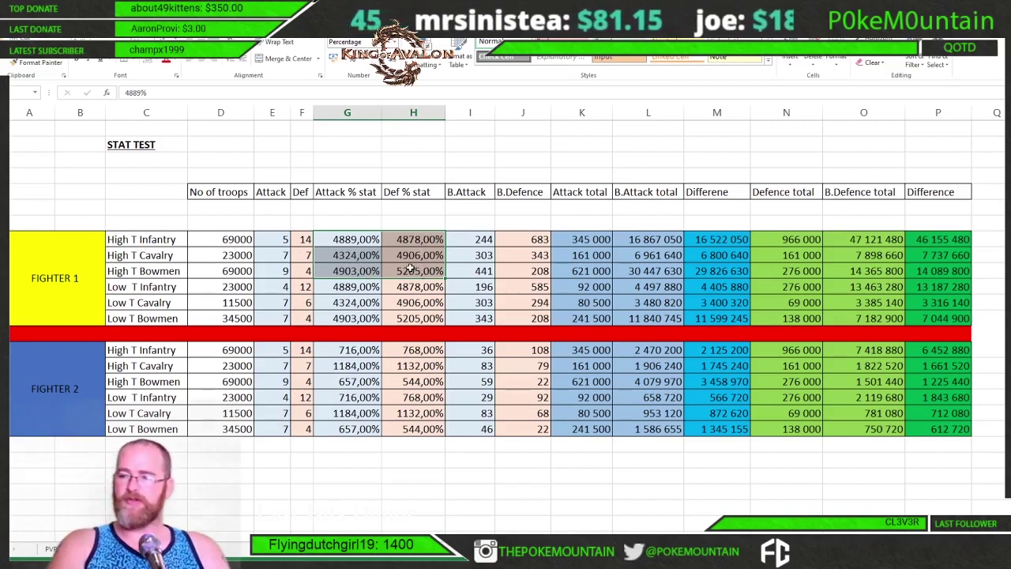
left_click(393, 224)
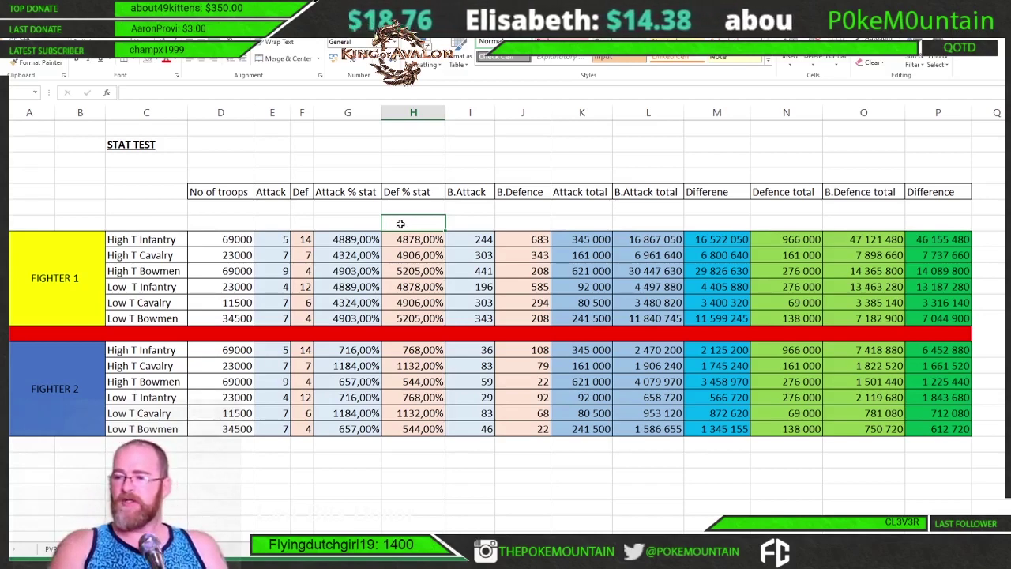
left_click_drag(139, 238, 912, 241)
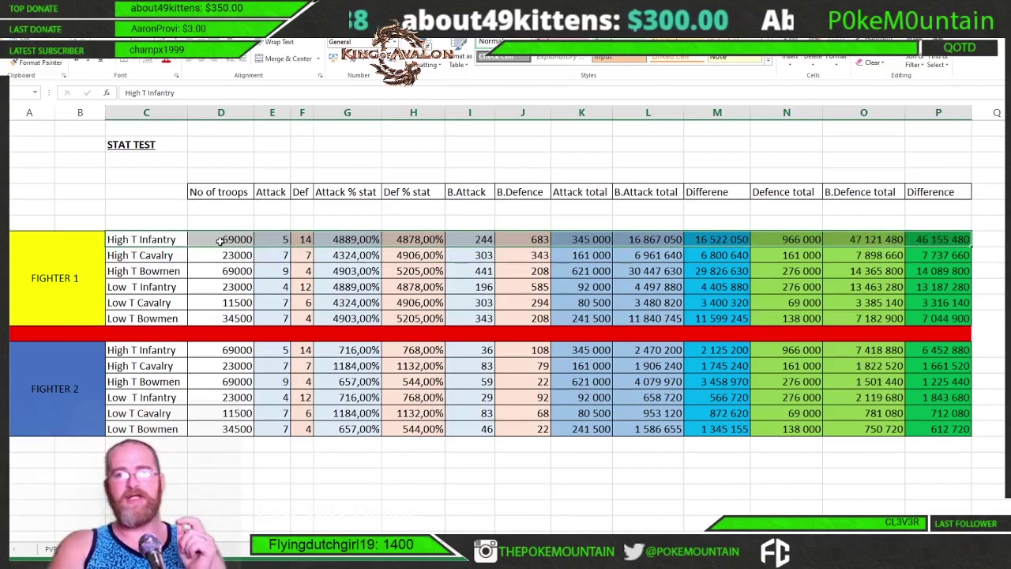
left_click(272, 239)
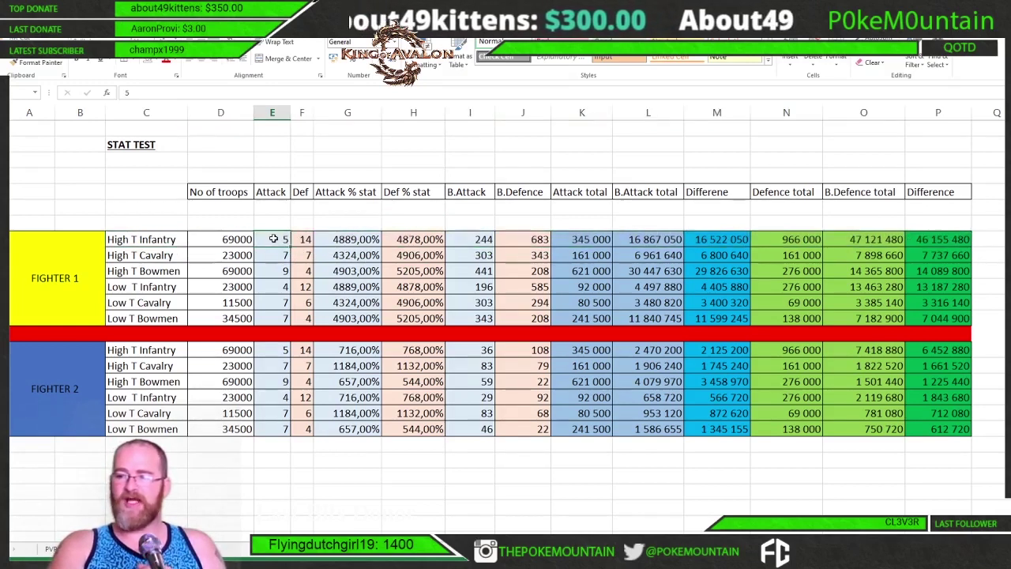
Step: Examine how Fighter 1's High T Infantry troop count, base attack and Attack % stat feed its plain and boosted attack totals
left_click(303, 240)
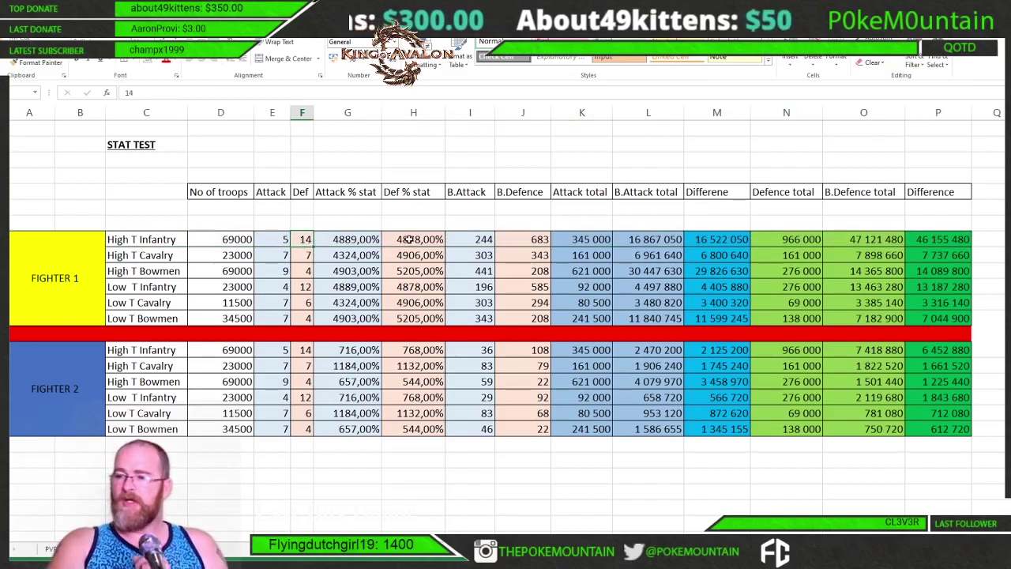
left_click(239, 239)
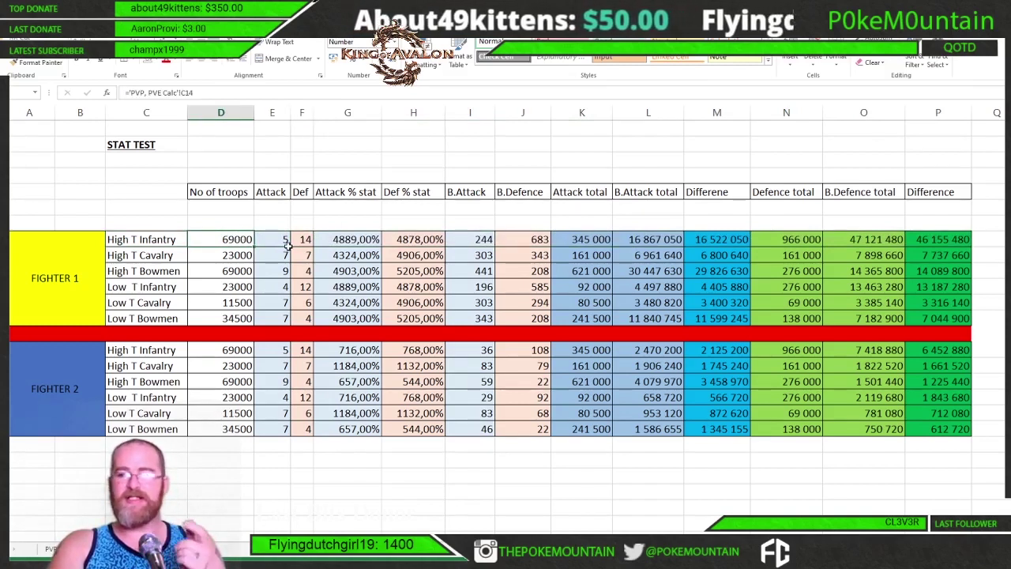
left_click(568, 238)
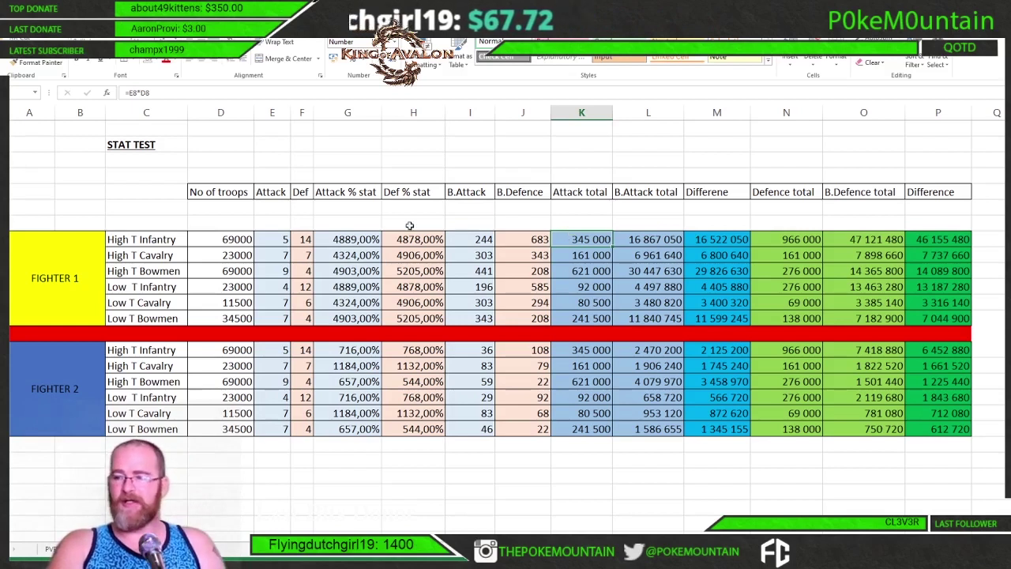
left_click(347, 239)
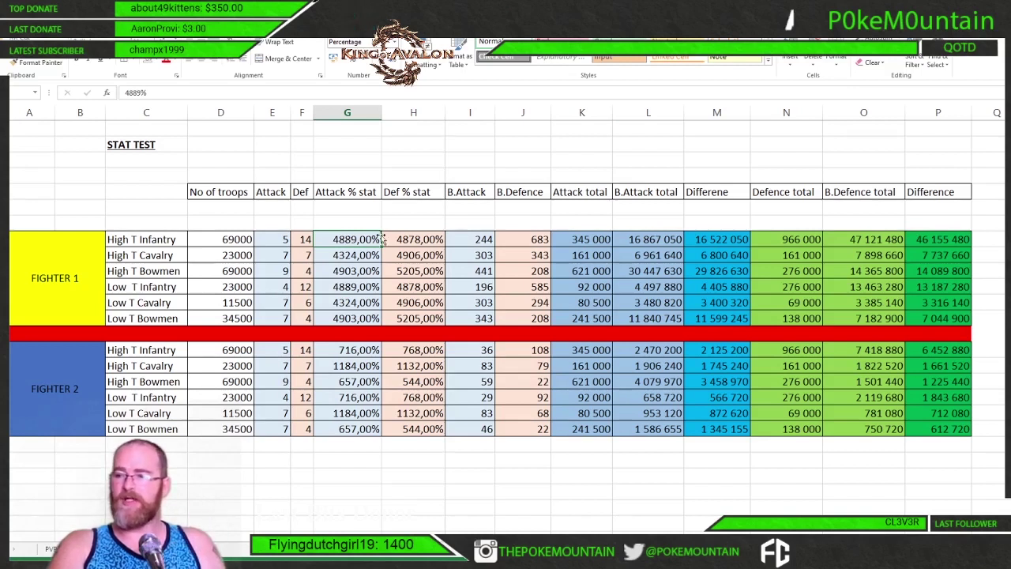
left_click(633, 239)
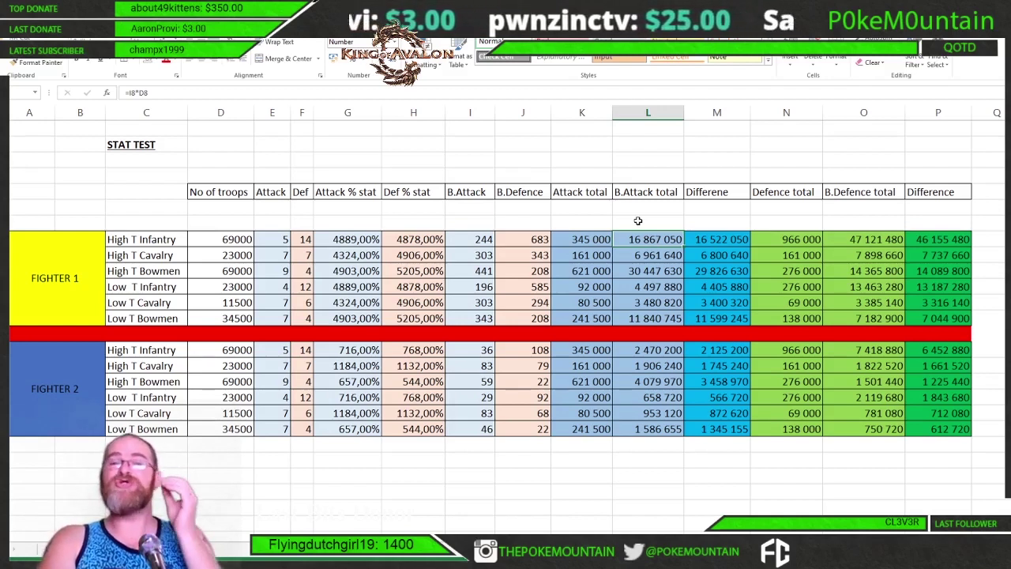
Step: Examine Fighter 1's High T Infantry base defence, Def % stat, plain and boosted defence totals, and both difference values
left_click(304, 242)
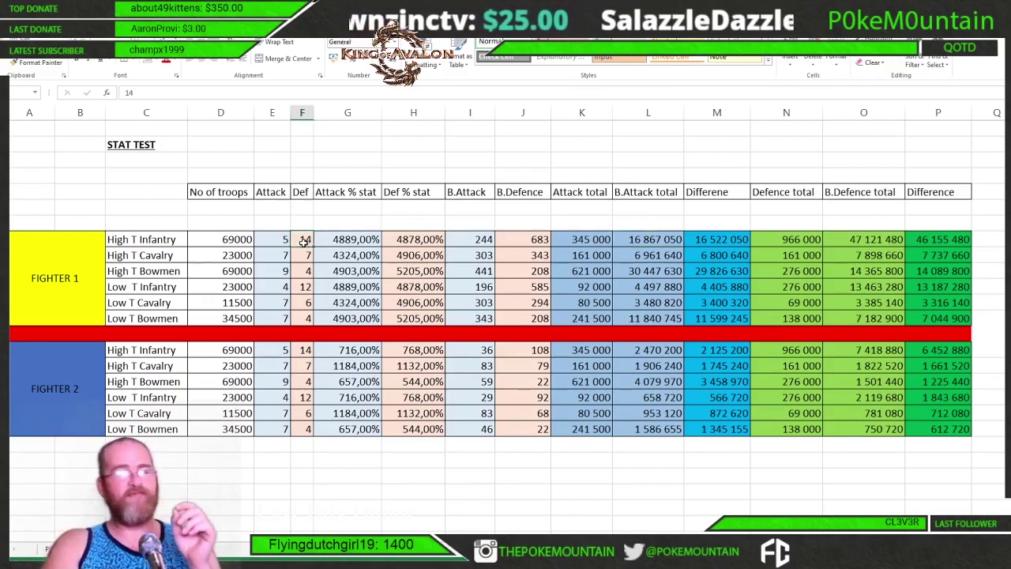
left_click(771, 239)
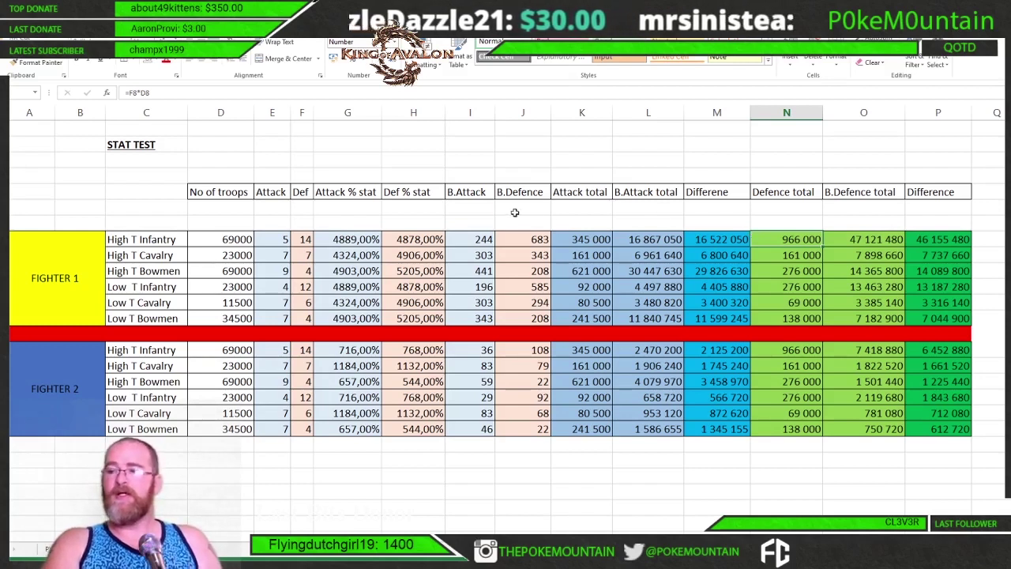
left_click(426, 238)
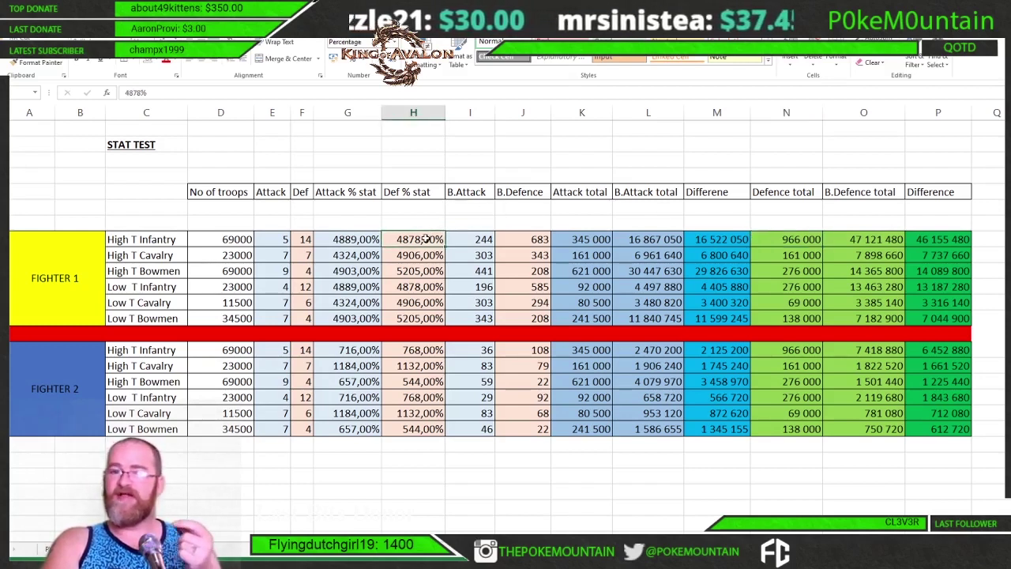
left_click(842, 239)
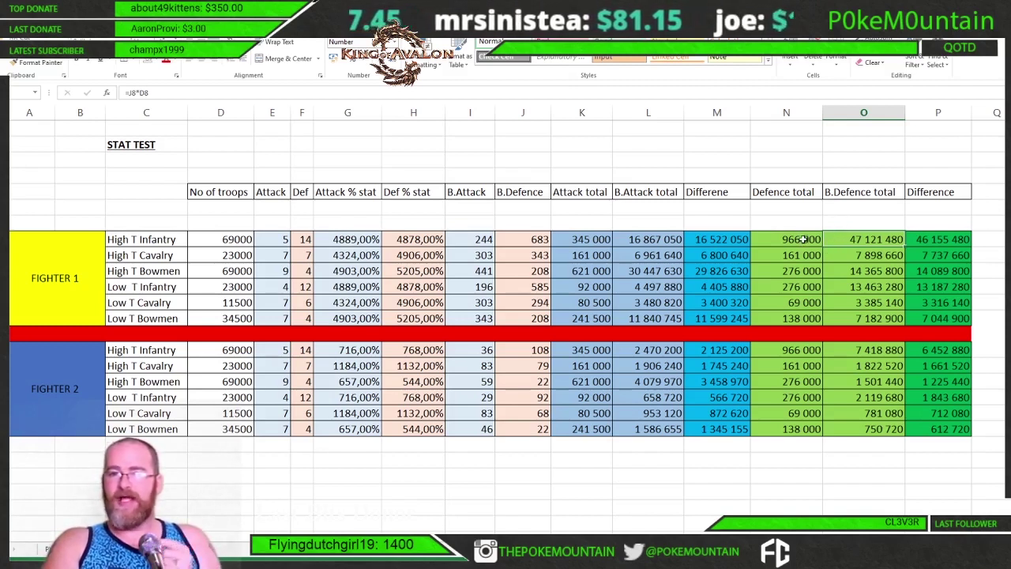
left_click(917, 242)
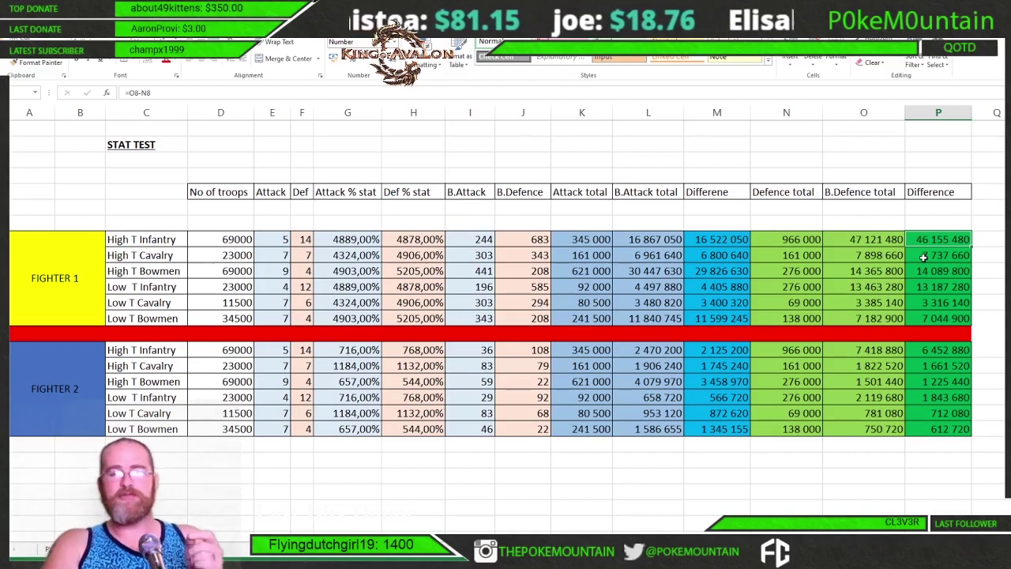
left_click(715, 241)
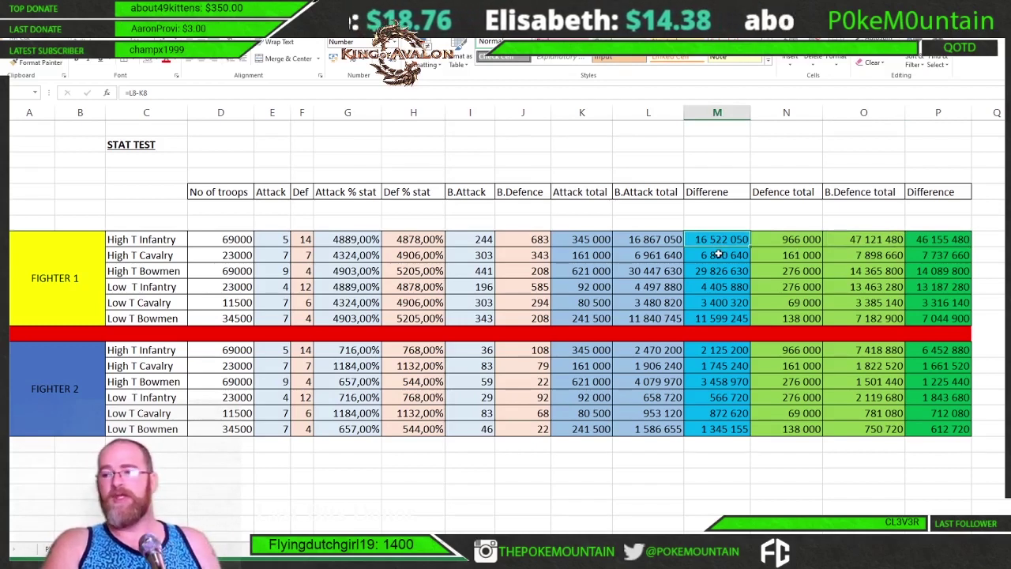
Step: Review Fighter 2's high-tier rows, focusing on the Attack % and Def % stats, infantry troop count and base attack
mouse_move(93, 341)
left_mouse_down()
mouse_move(150, 431)
mouse_move(978, 427)
mouse_move(977, 404)
mouse_move(956, 402)
left_mouse_up()
left_click_drag(365, 354, 399, 389)
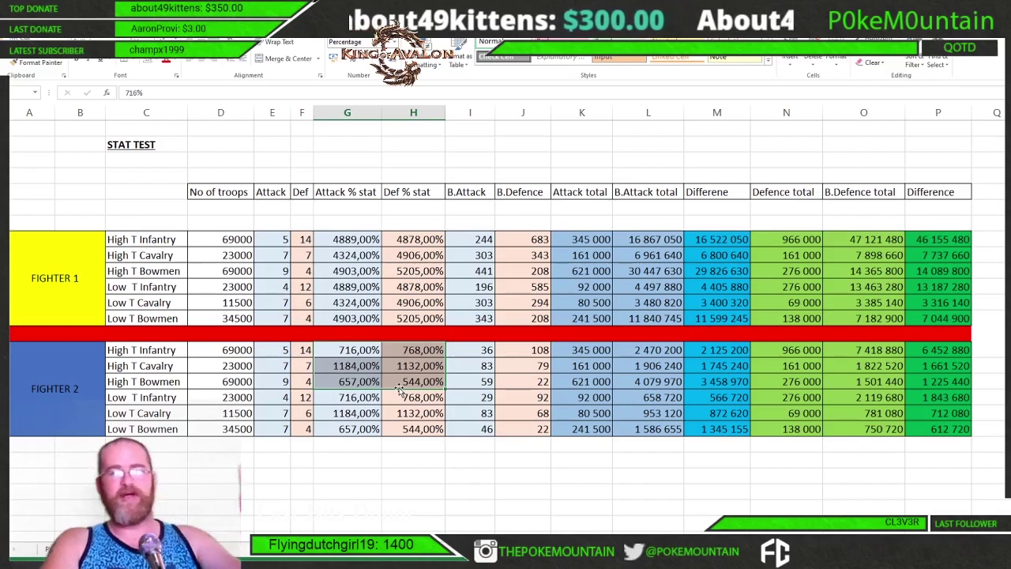
left_click(357, 350)
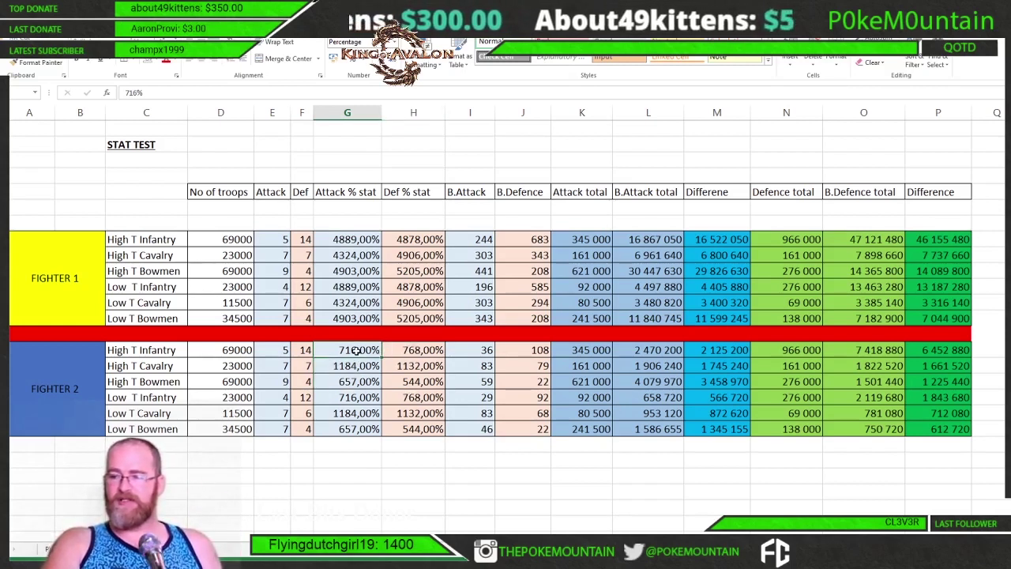
left_click(241, 352)
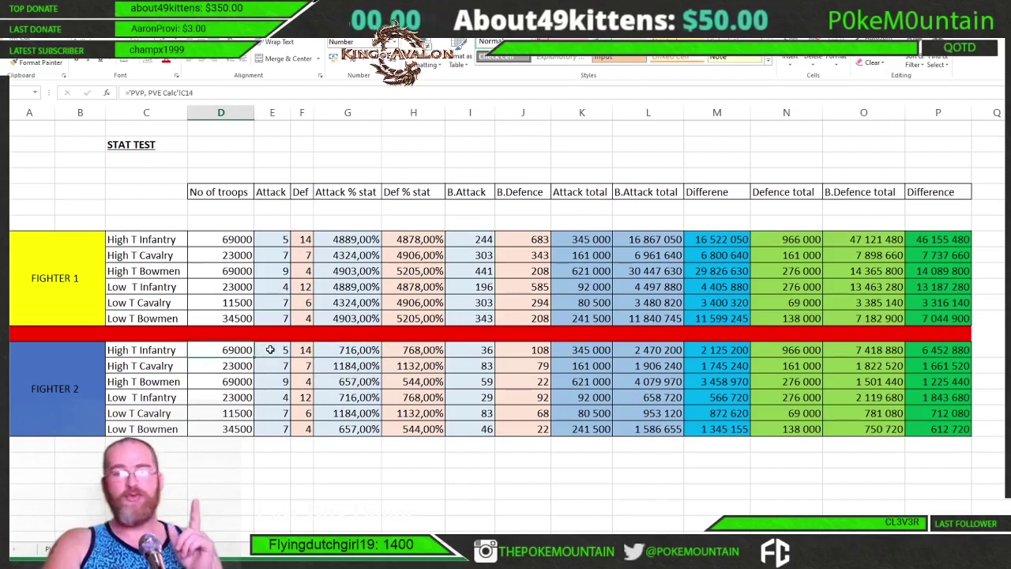
left_click(271, 350)
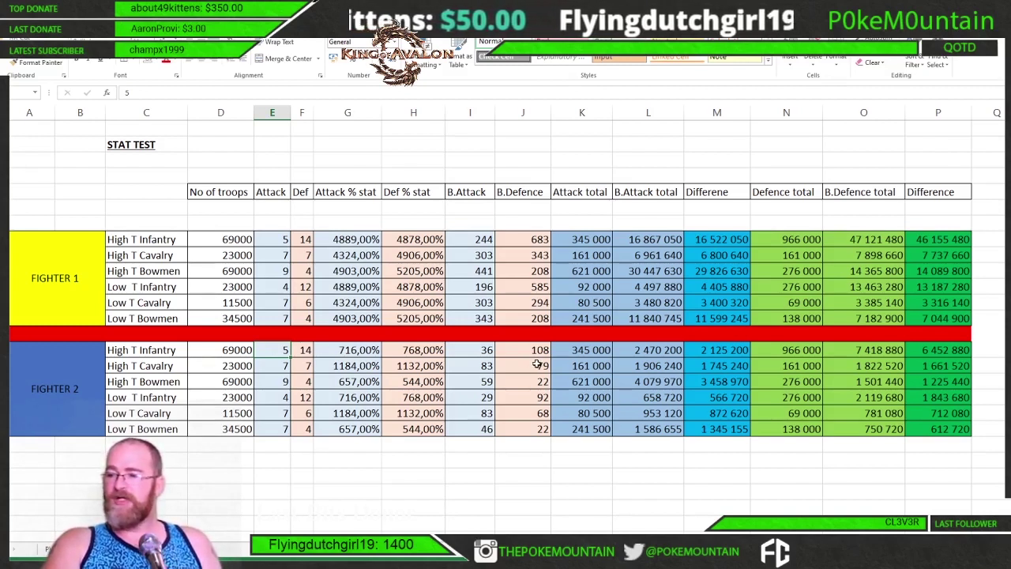
Step: Compare the boosted attack and boosted defence totals of both fighters' High T Infantry
left_click(624, 352)
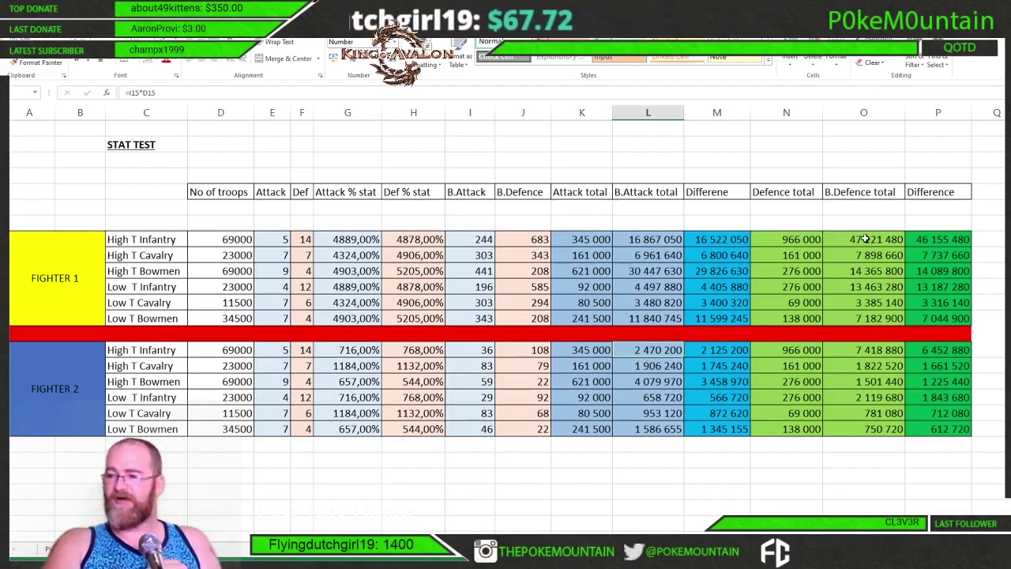
left_click(863, 238)
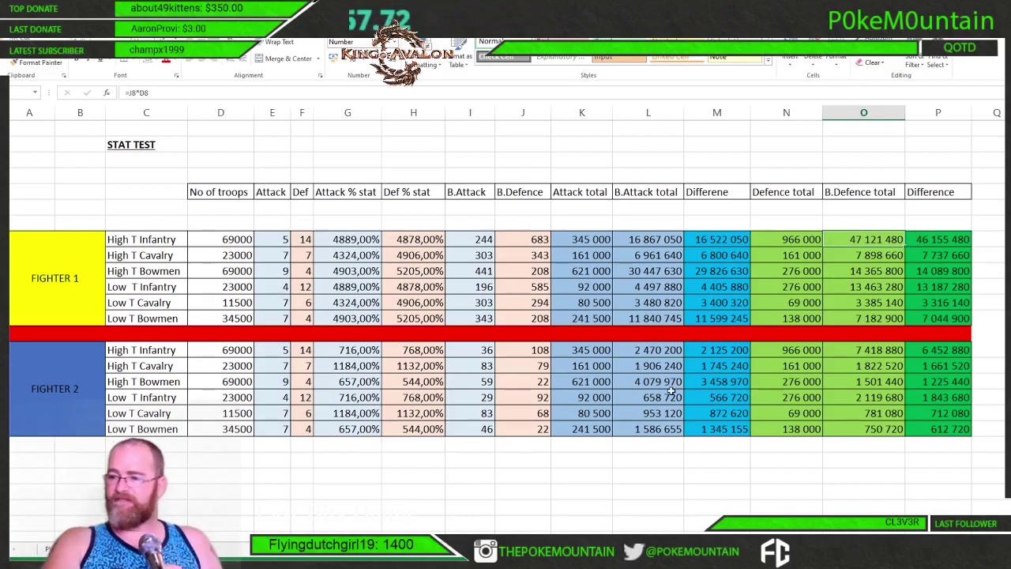
left_click(854, 352)
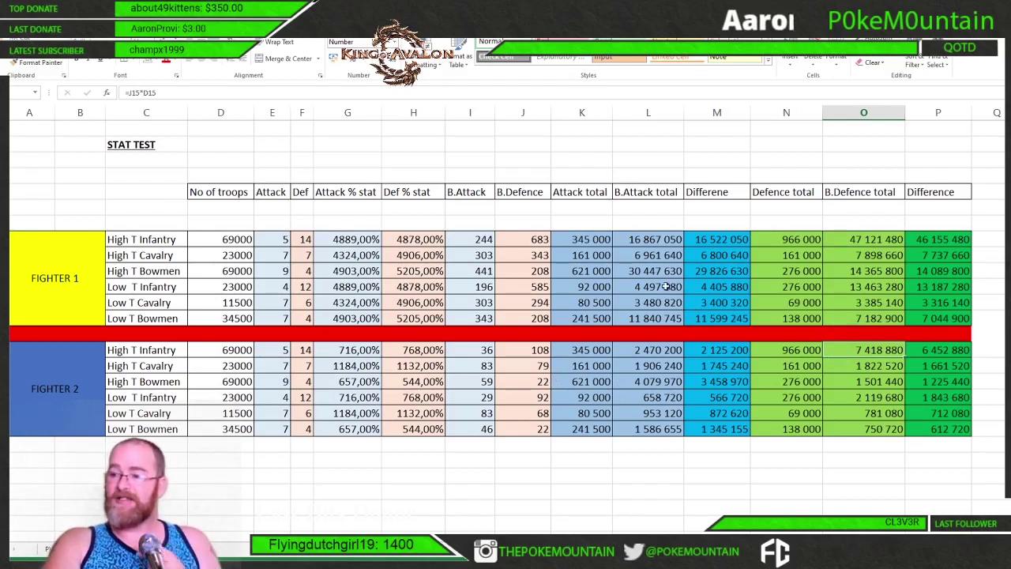
left_click(643, 241)
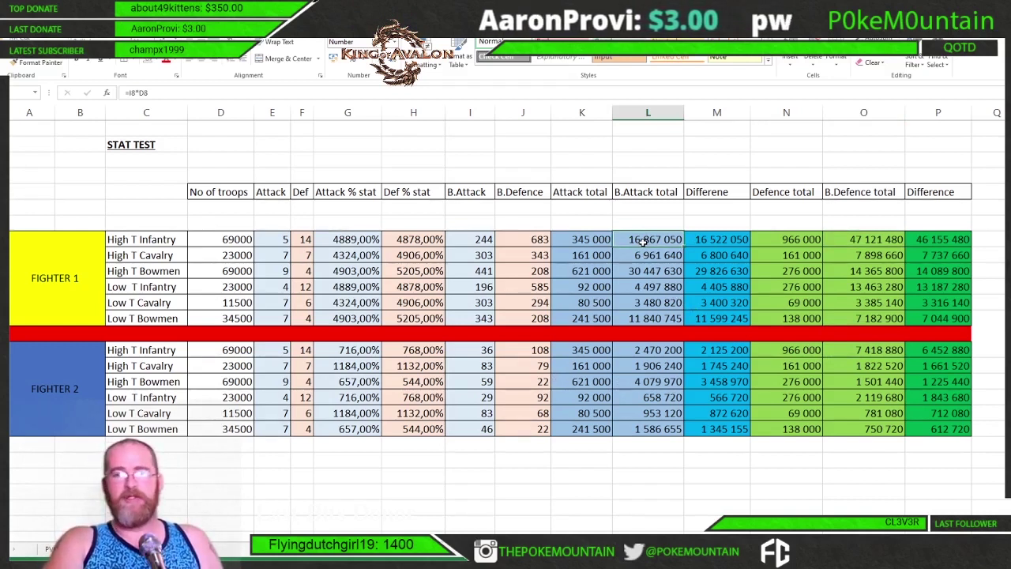
Step: Match Fighter 2's high-tier Attack % stats to Fighter 1's: infantry 4889%, cavalry 4324% and bowmen 4903%
left_click_drag(345, 239, 419, 271)
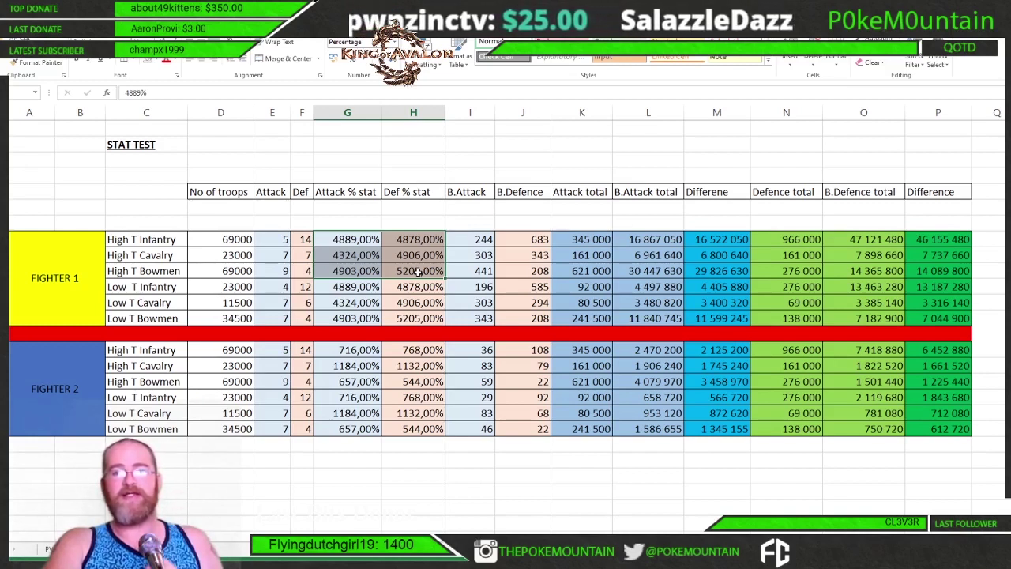
left_click(355, 350)
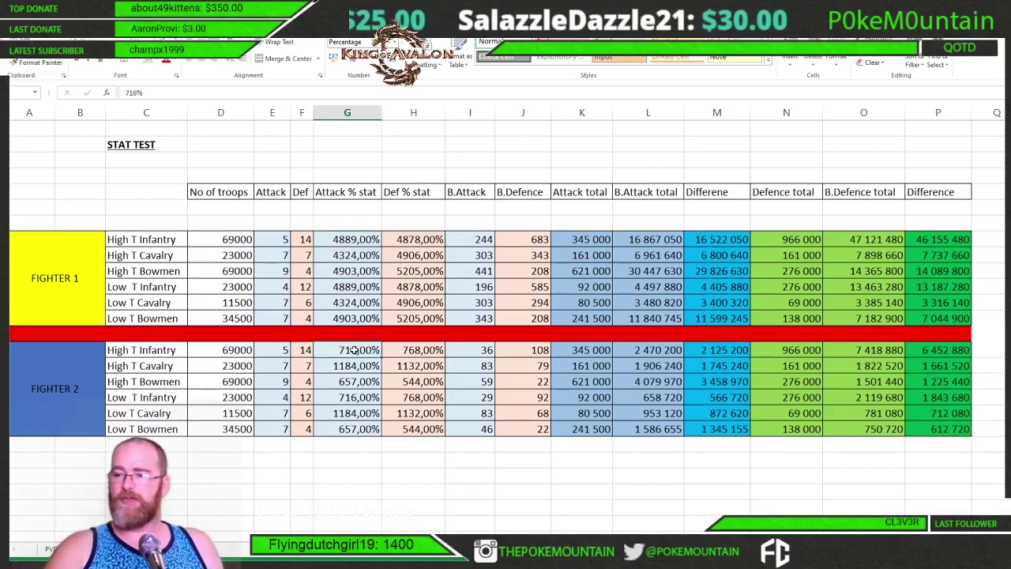
type("4889")
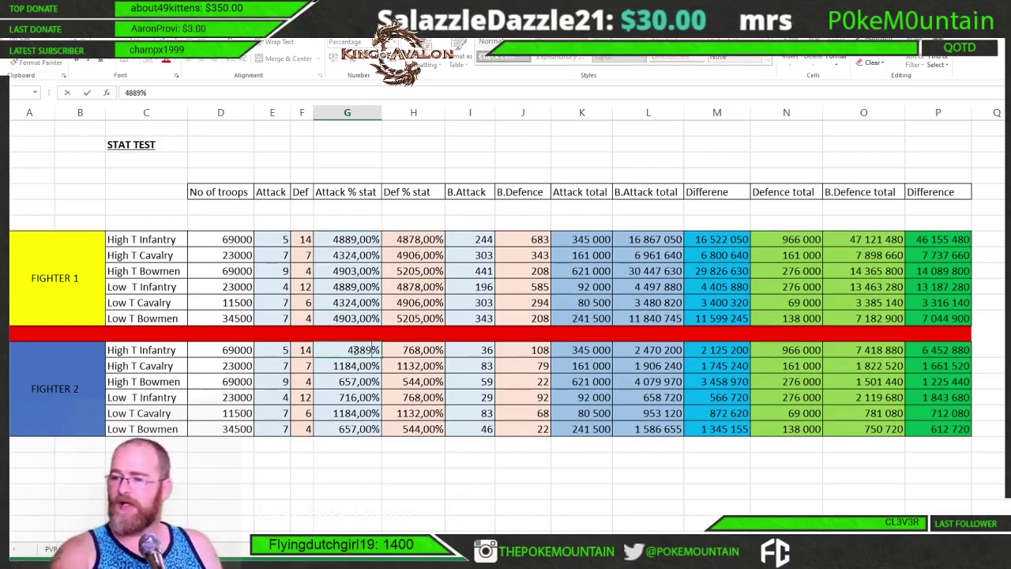
key("Return")
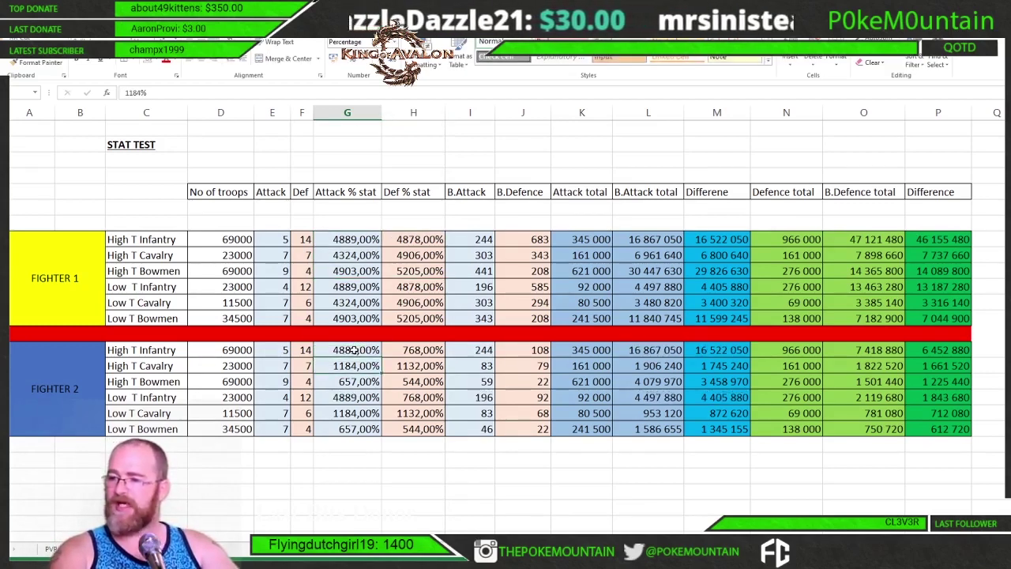
type("4")
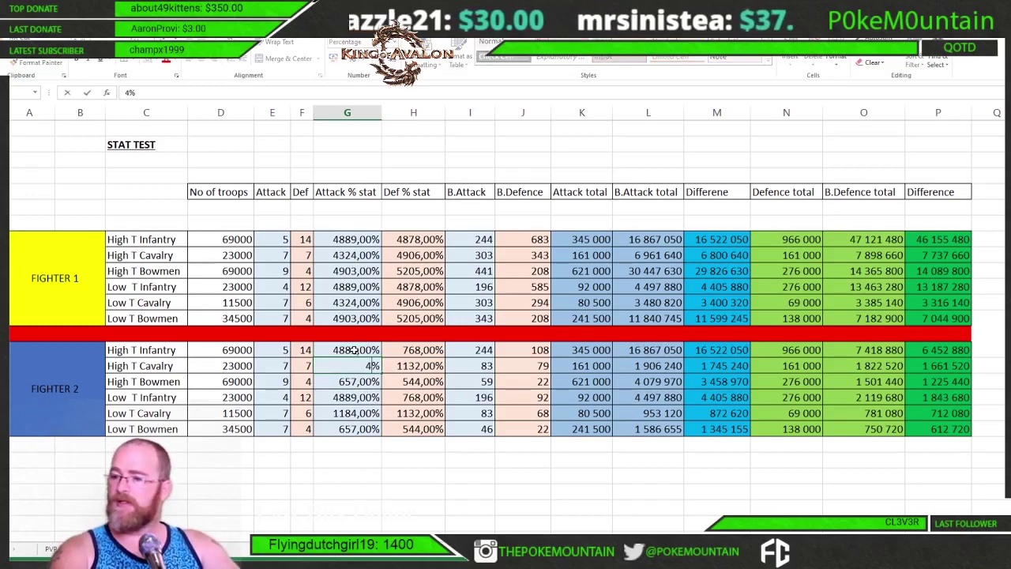
type("324")
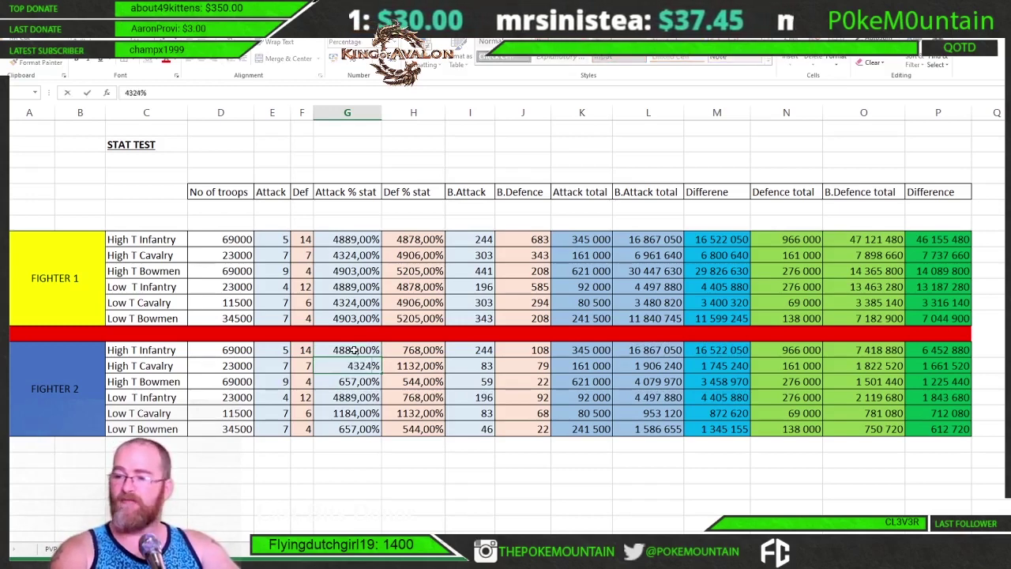
key("Return")
type("4903")
key("Return")
Step: Set Fighter 2's high-tier Def % stats to 4878% for infantry, 4926% for cavalry and 5205% for bowmen
key("Up")
key("Up")
key("Up")
key("Right")
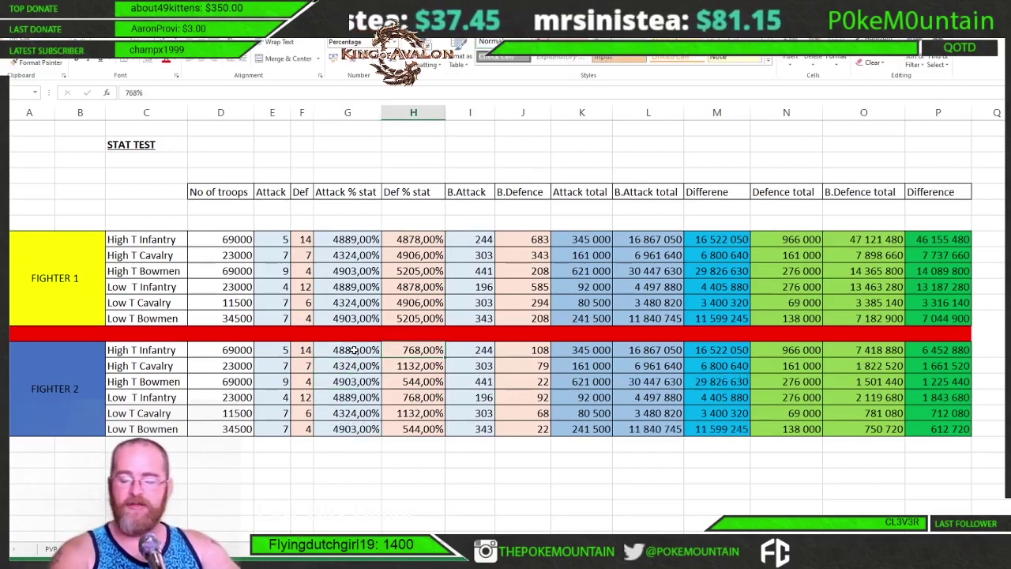
type("4878")
key("Return")
type("4926")
key("Return")
type("5205")
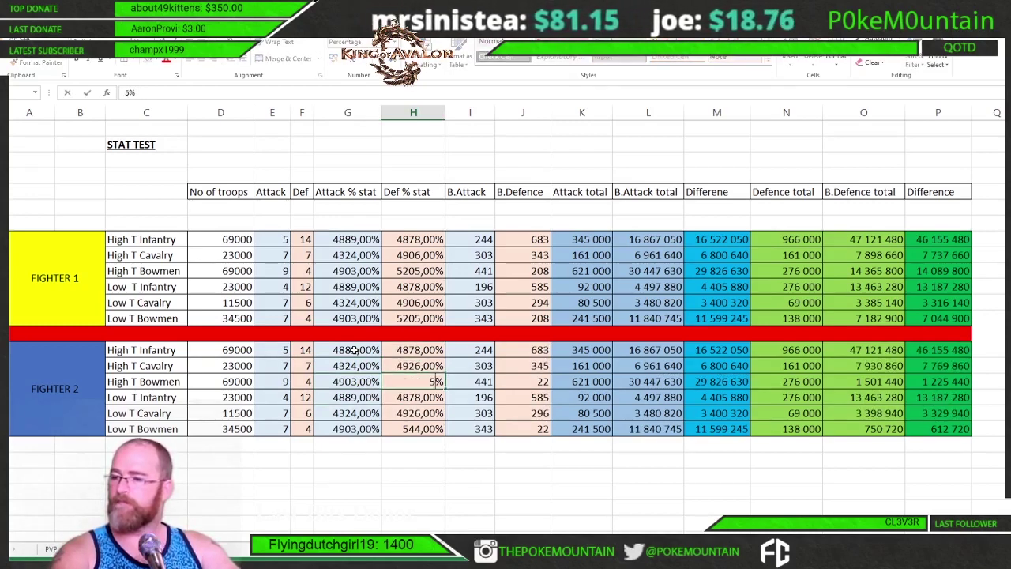
key("Return")
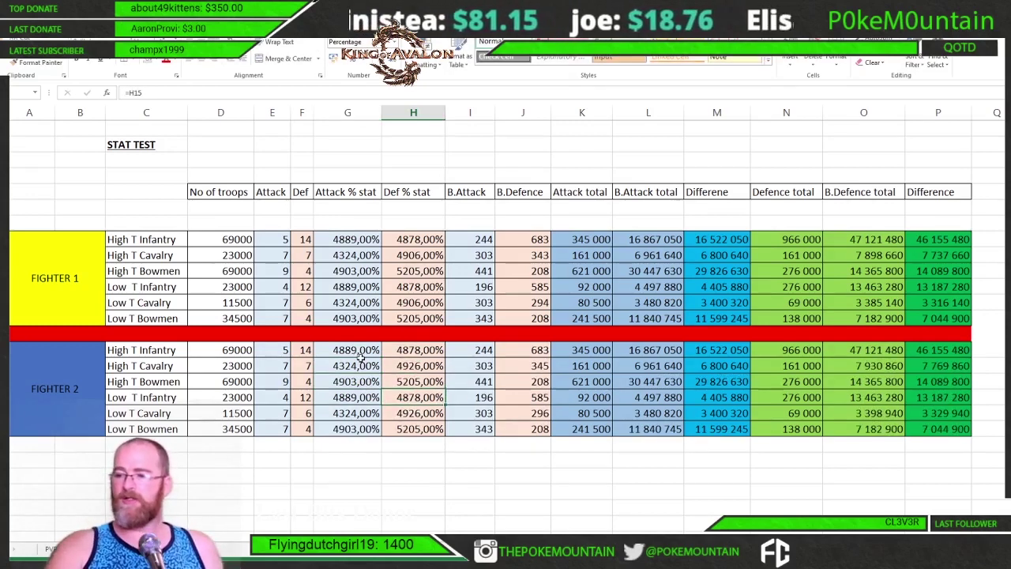
Step: Set Fighter 1's high-tier Attack % stats to 9600% for infantry, 9100% for cavalry and 9500% for bowmen
left_click(355, 238)
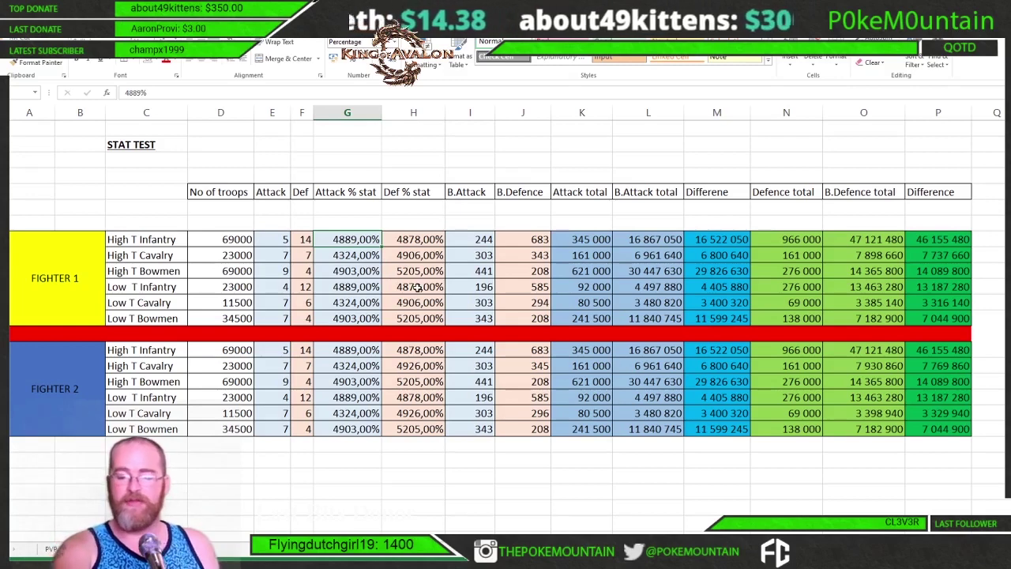
type("9600")
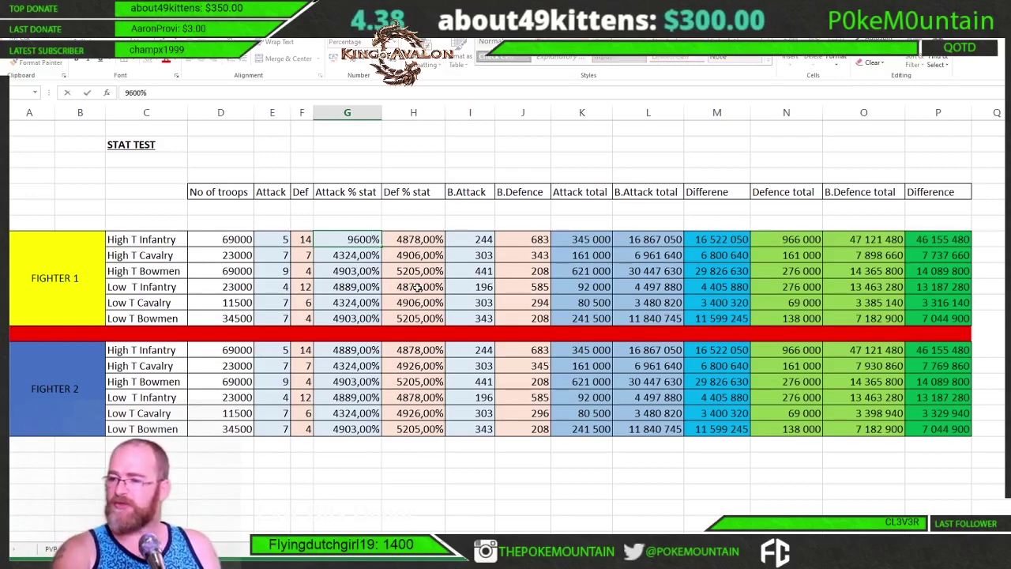
key("Return")
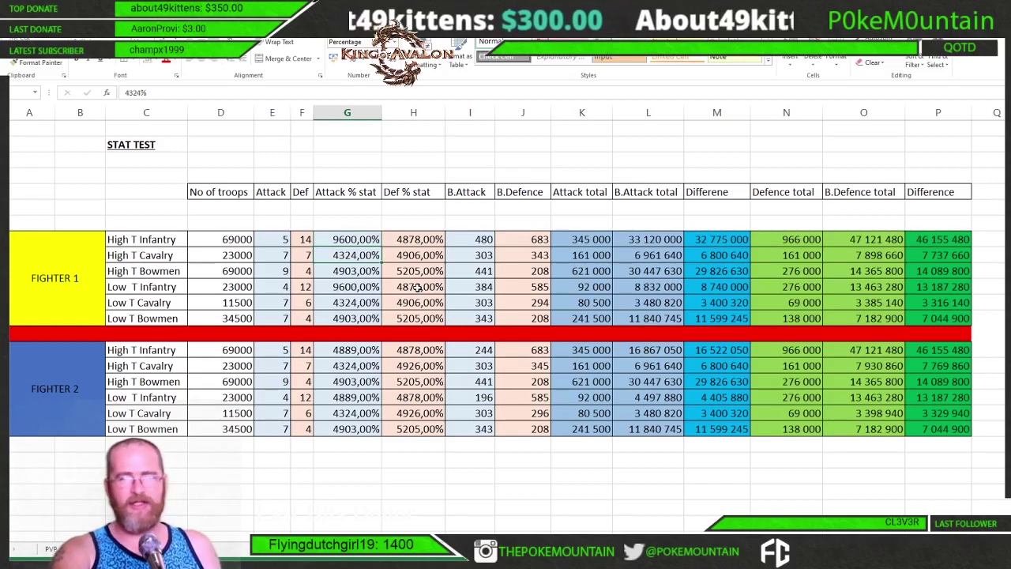
type("9100")
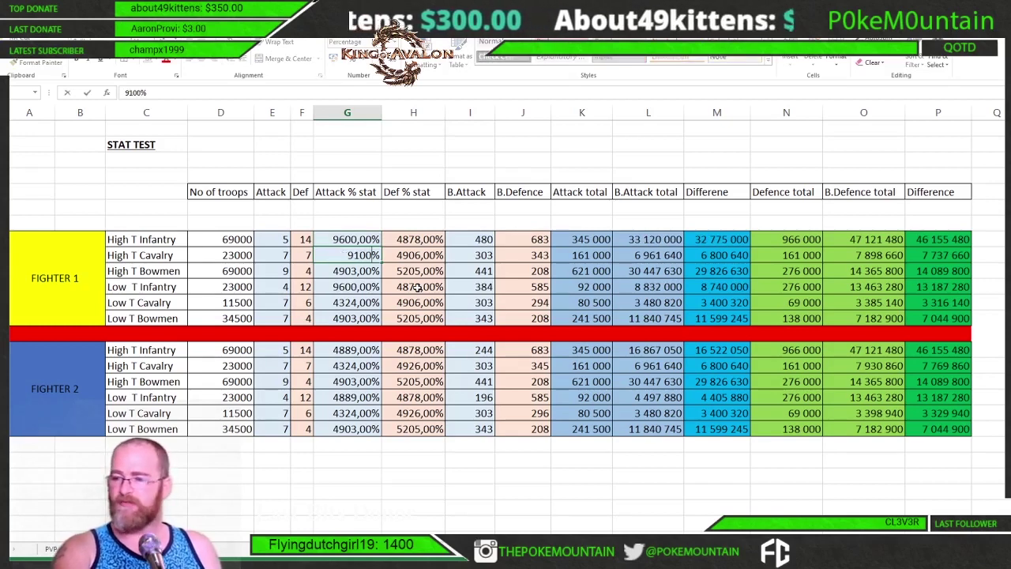
key("Return")
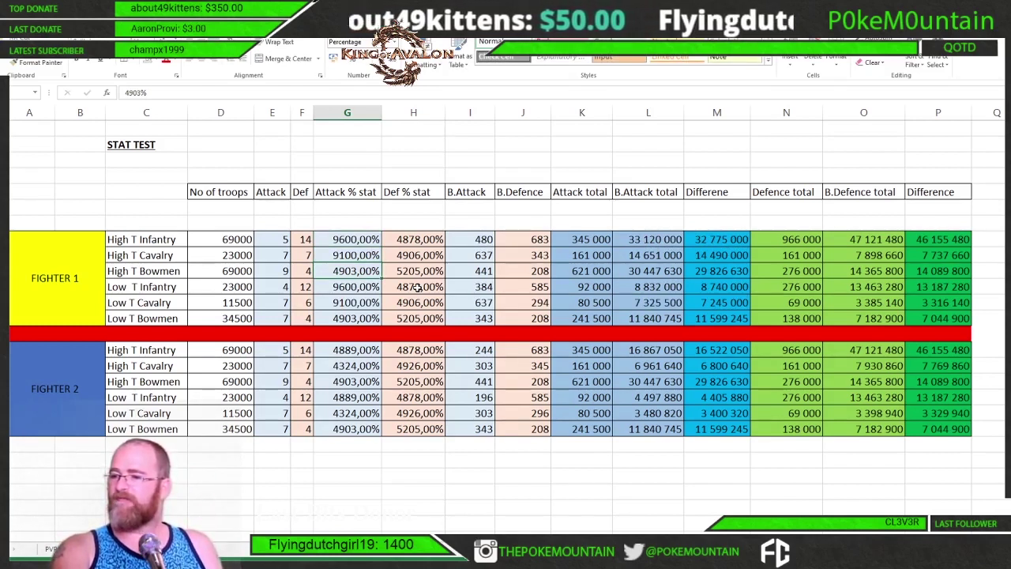
type("900")
key("Return")
key("Up")
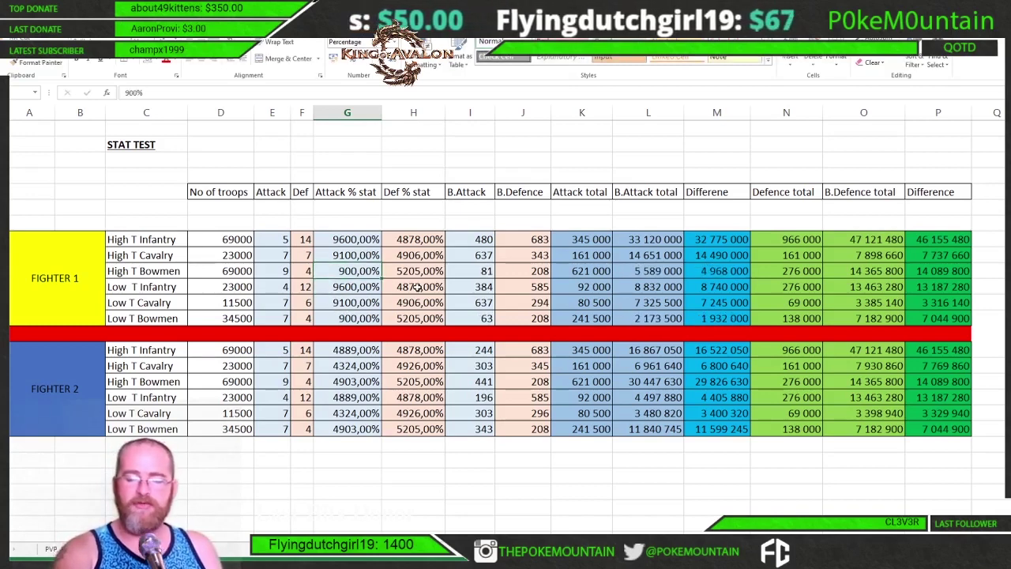
type("9500")
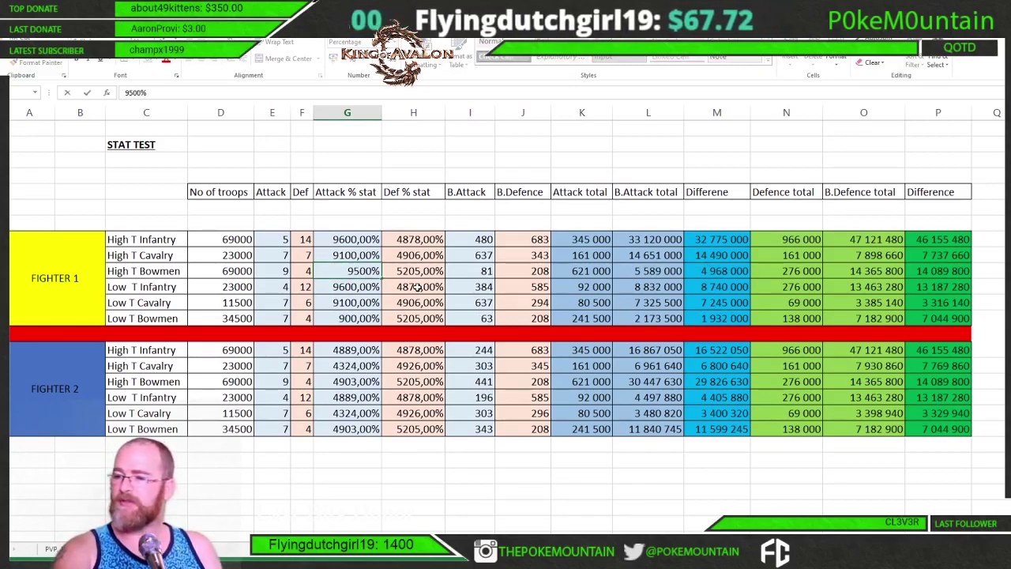
key("Return")
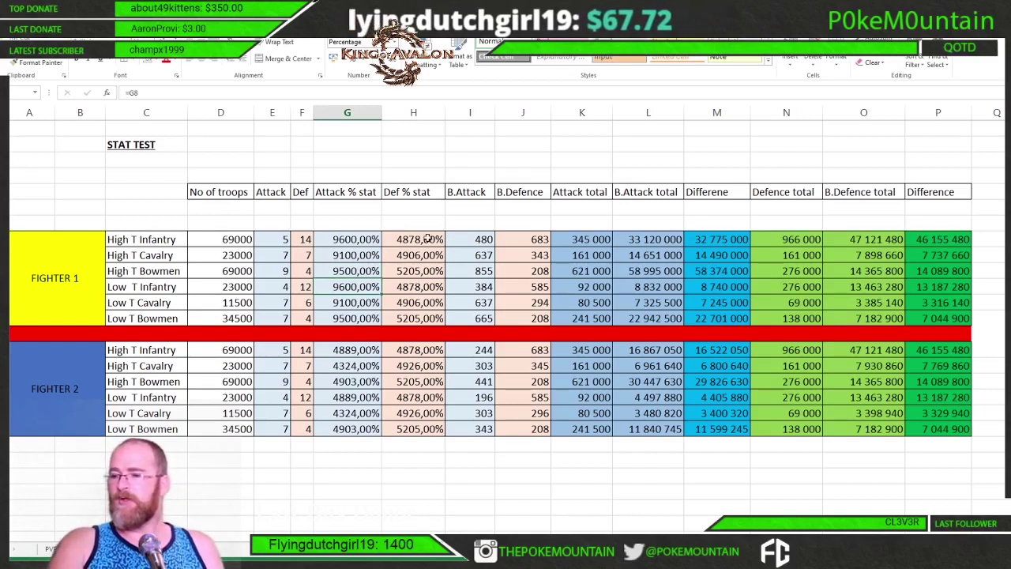
Step: Compare both fighters' High T Infantry Attack % stats and boosted attack totals, and check them against Fighter 2's boosted defence total
left_click(370, 239)
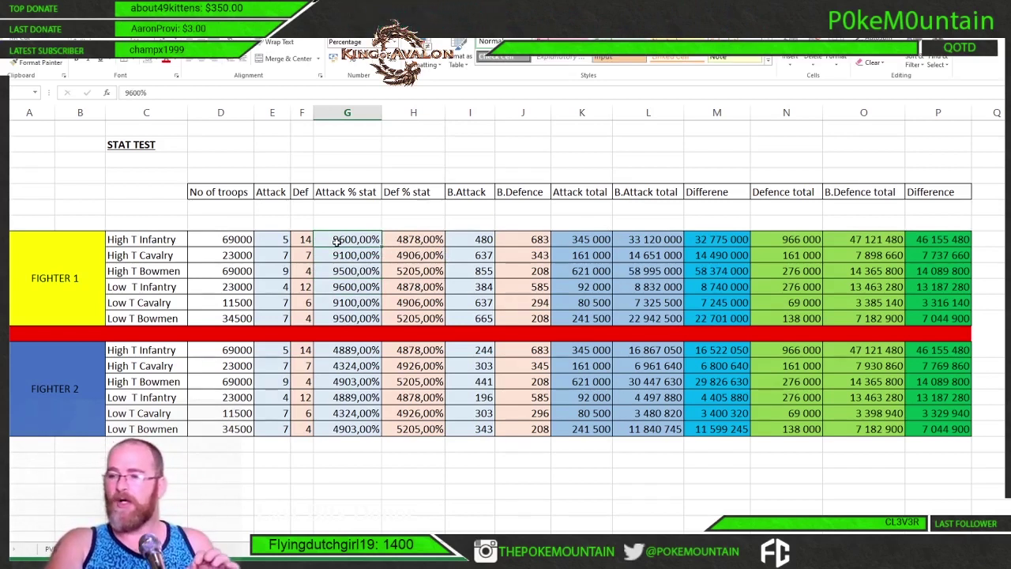
left_click(345, 348)
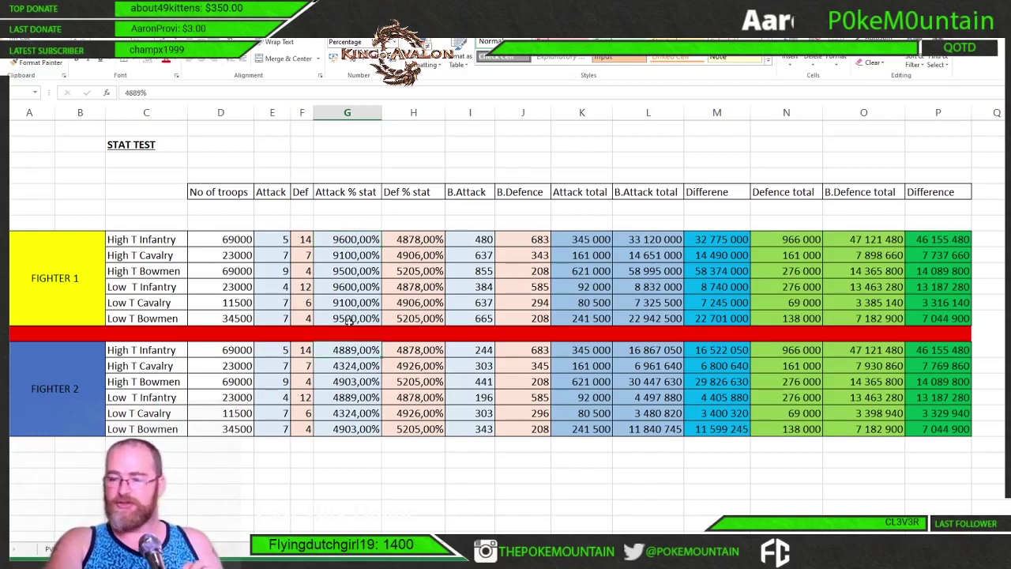
left_click(348, 237)
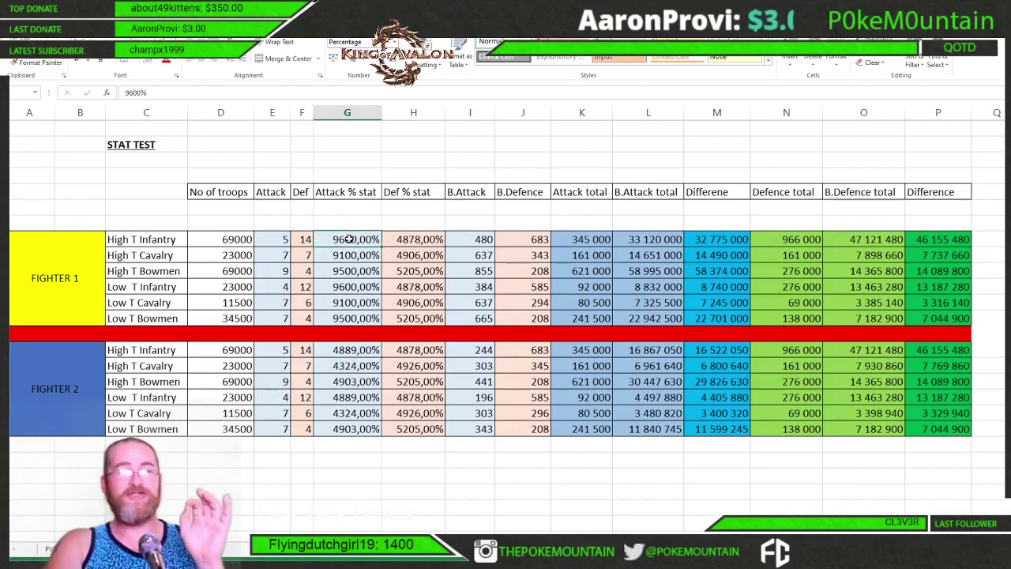
left_click(662, 238)
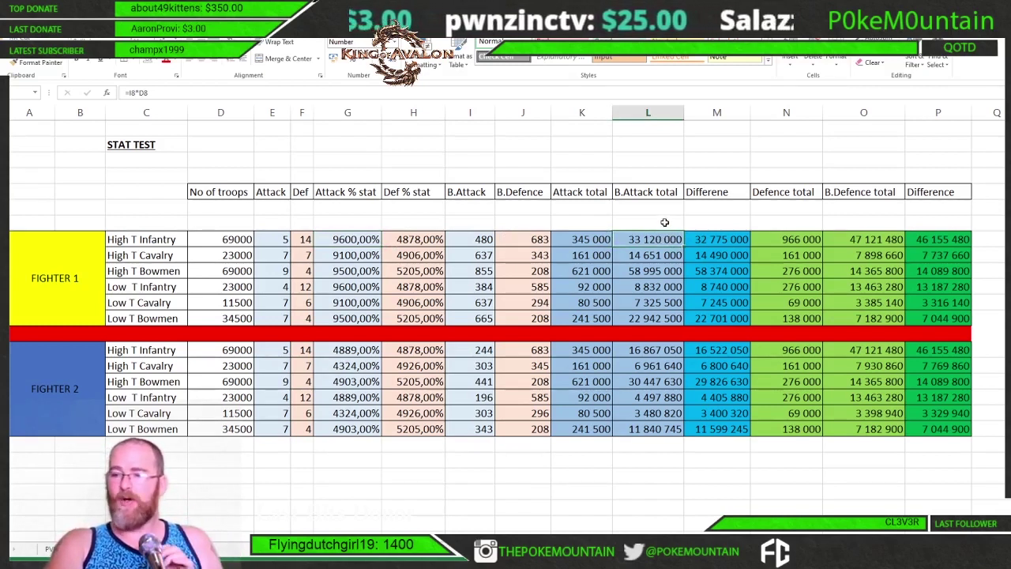
left_click(866, 350)
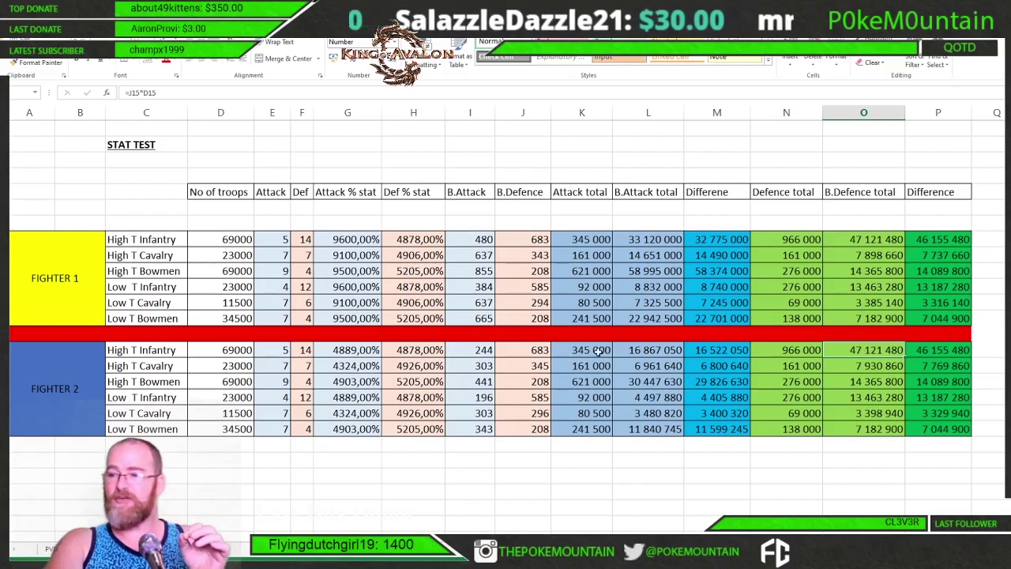
left_click(667, 355)
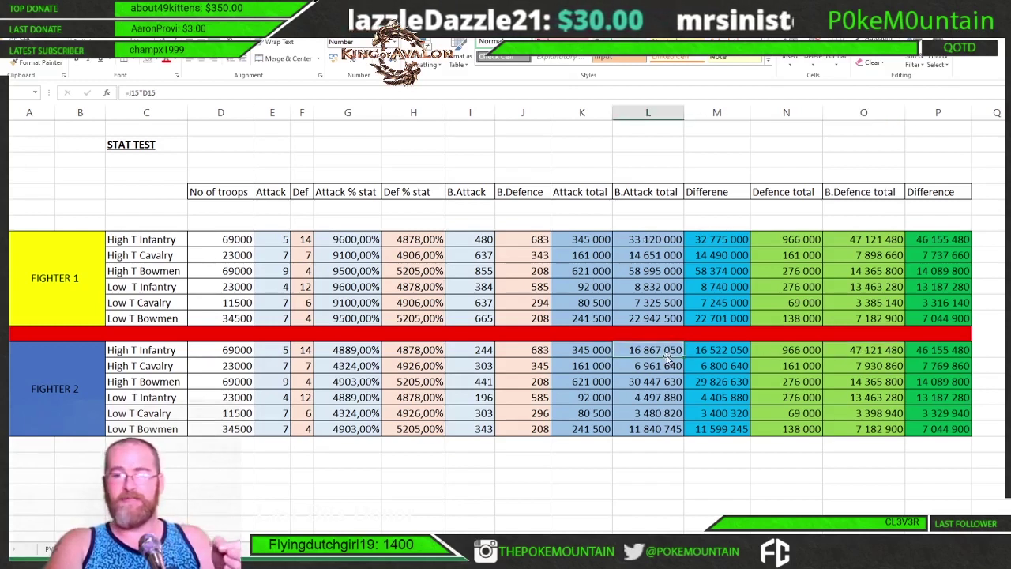
left_click(653, 236)
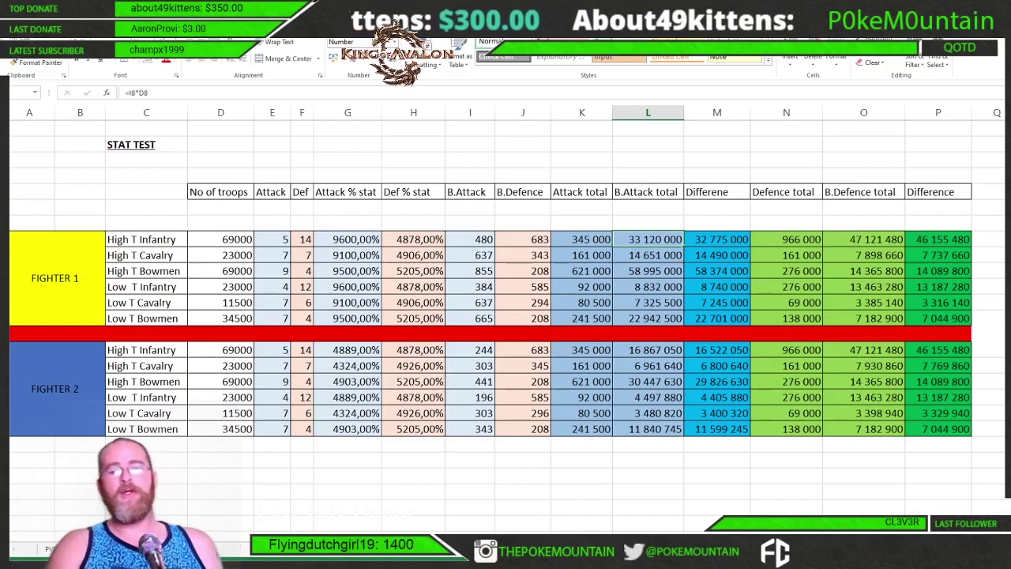
Step: Switch to the King of Avalon Loot Defeat report and examine the bonuses in its war overview
key("alt+Tab")
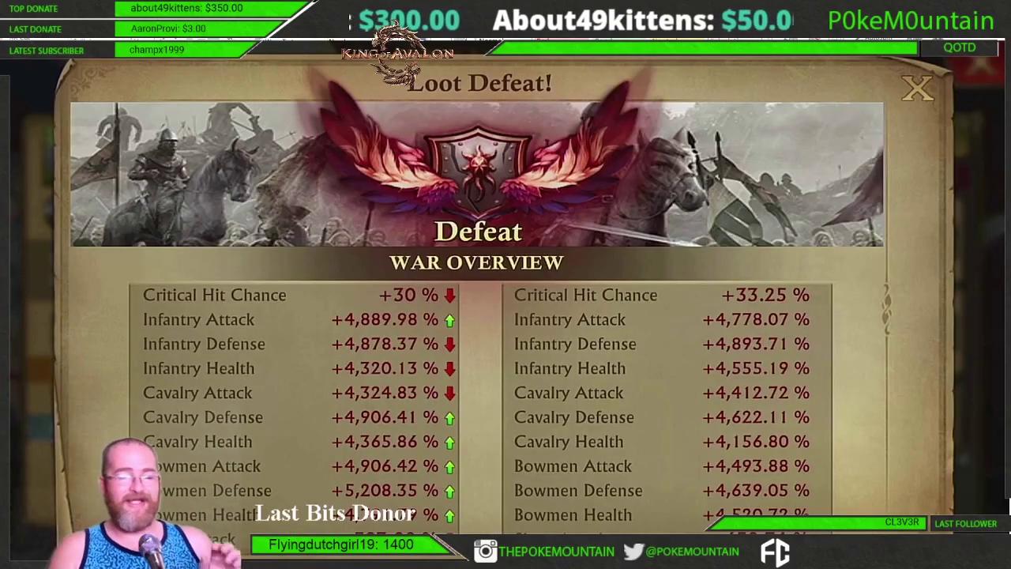